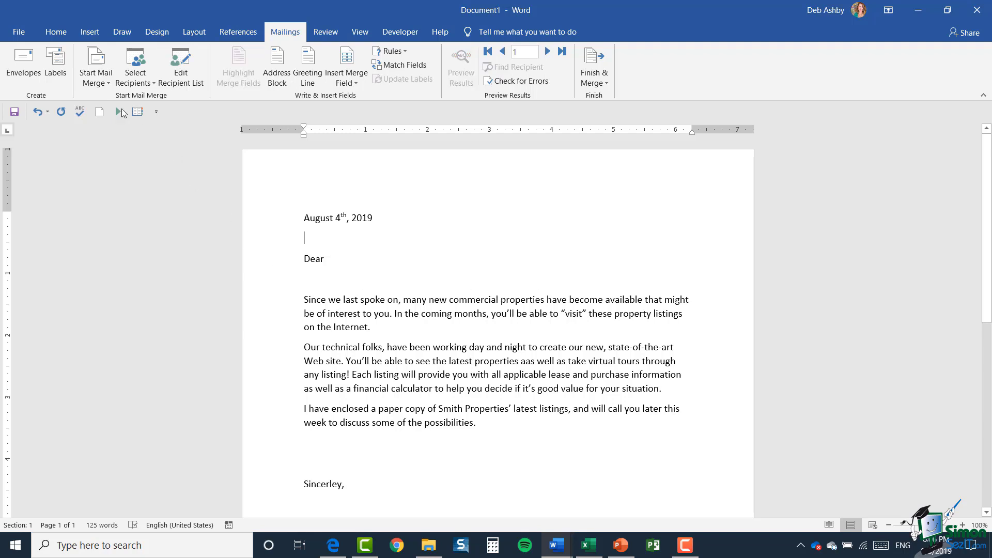
Launch the Step-by-Step Mail Merge Wizard for letters using the current document, advancing to step 3.
left_click(105, 78)
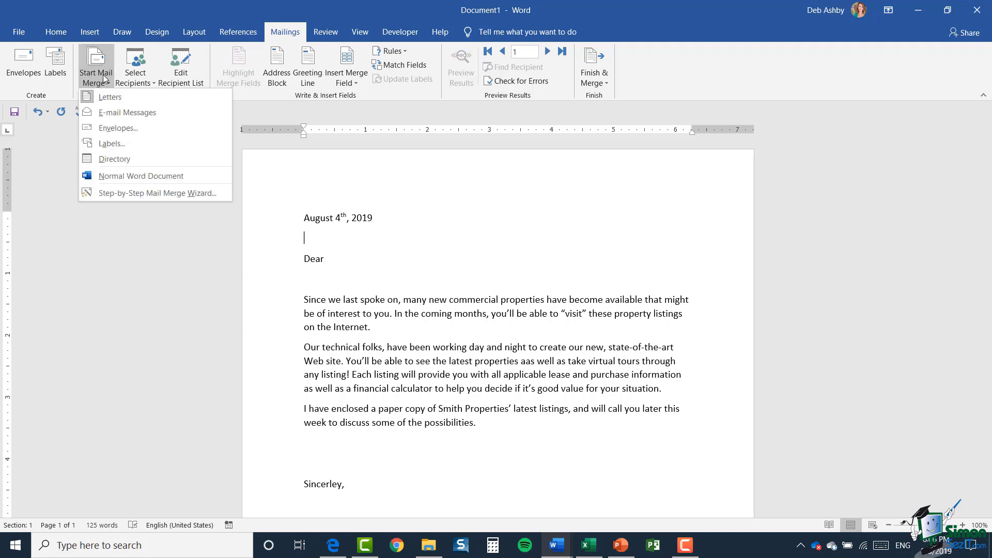
left_click(155, 194)
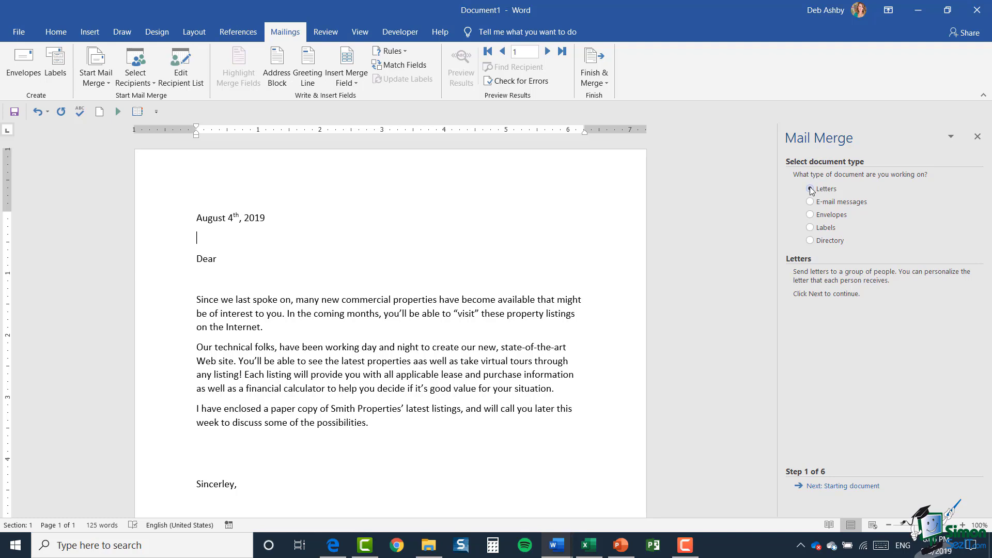
left_click(852, 486)
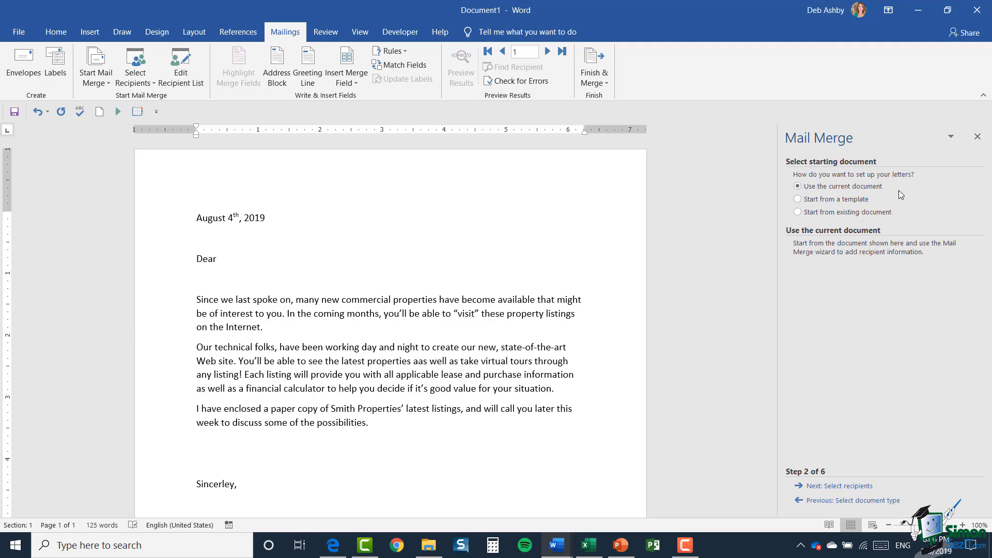
left_click(840, 487)
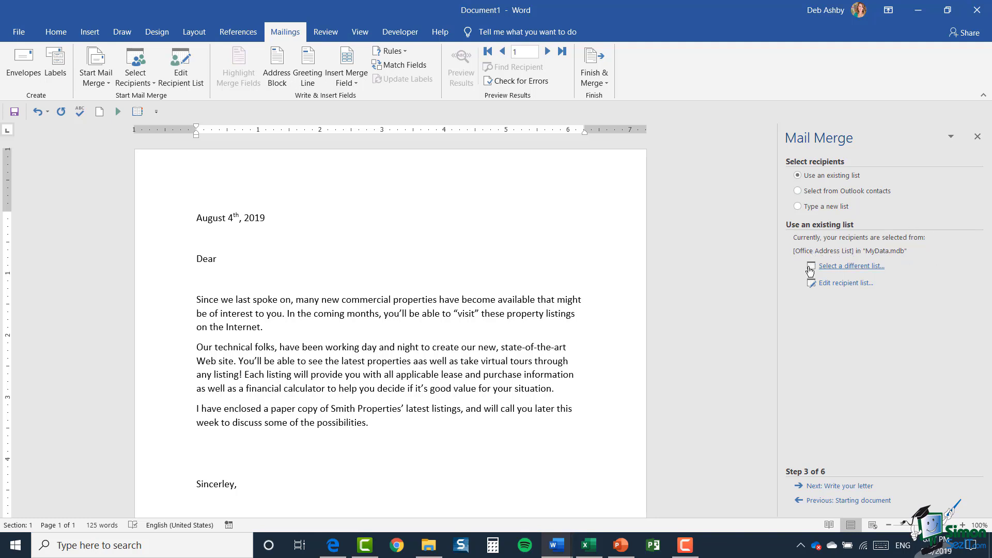
Choose New Merge Data.xlsx from Module 12 Files as the recipient list, checking the workbook in Excel first.
left_click(847, 266)
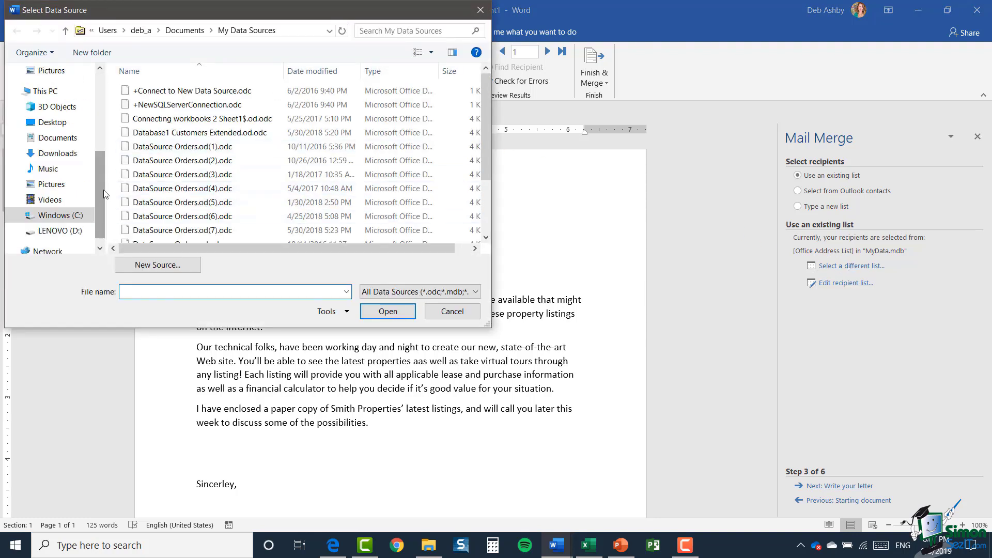
left_click_drag(102, 187, 105, 136)
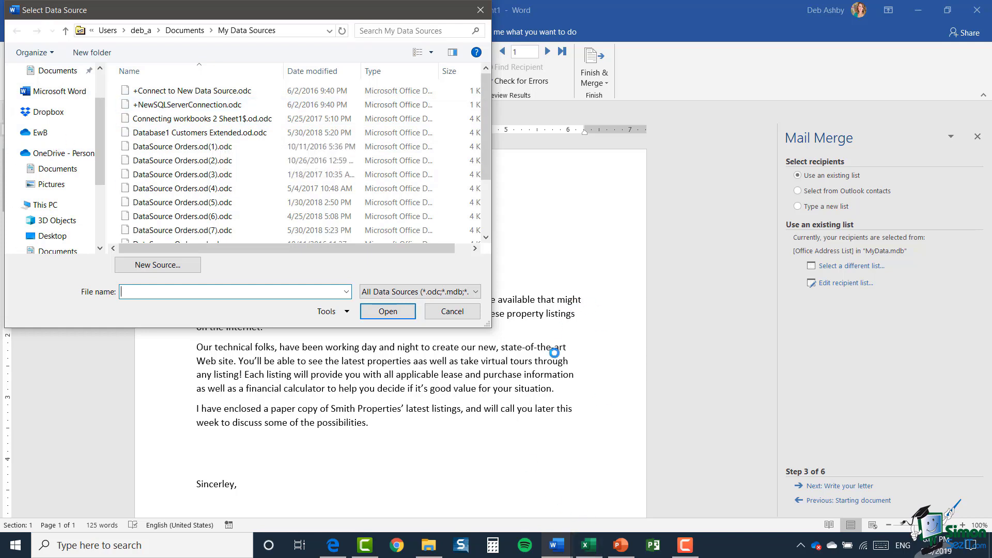
mouse_move(589, 545)
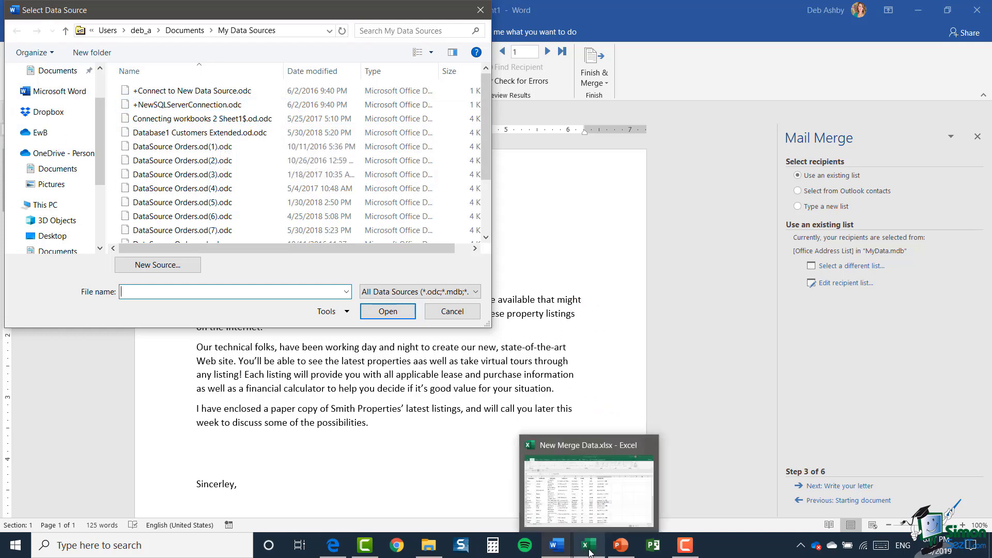
left_click(602, 498)
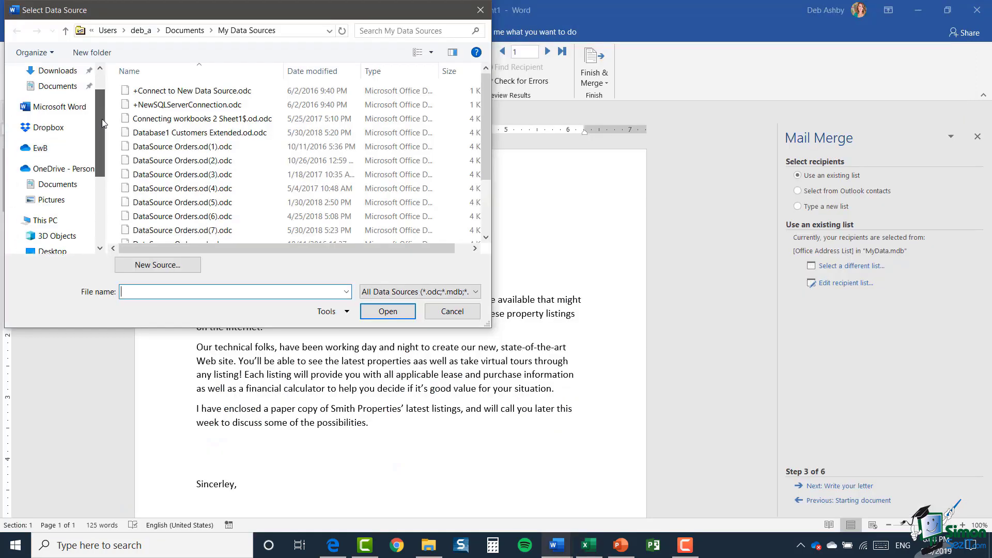
scroll(101, 119, "down", 1)
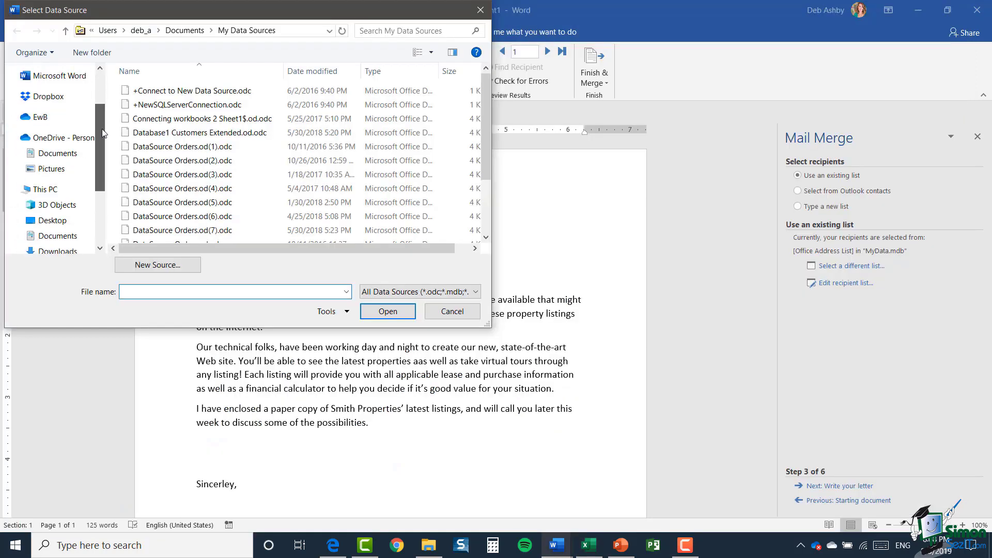
left_click(57, 155)
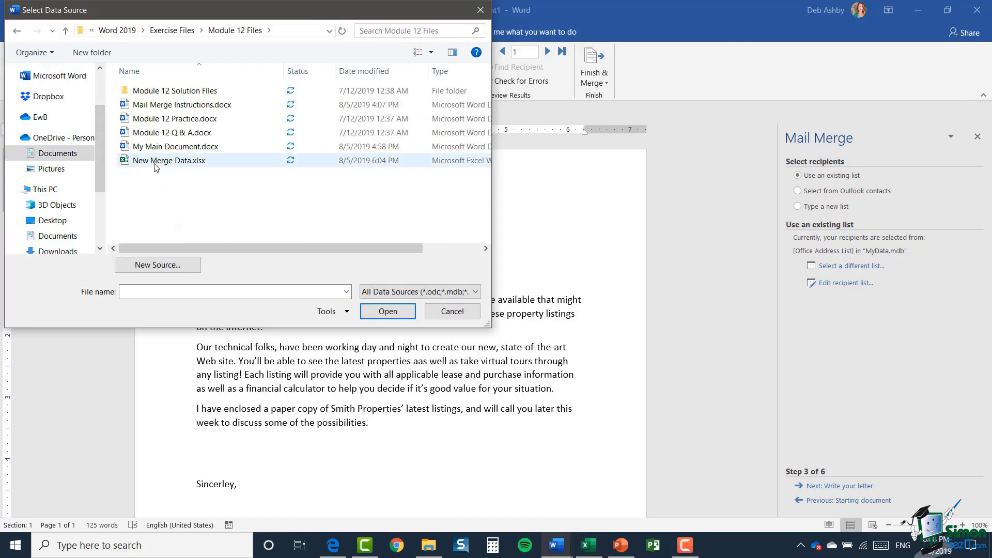
left_click(154, 163)
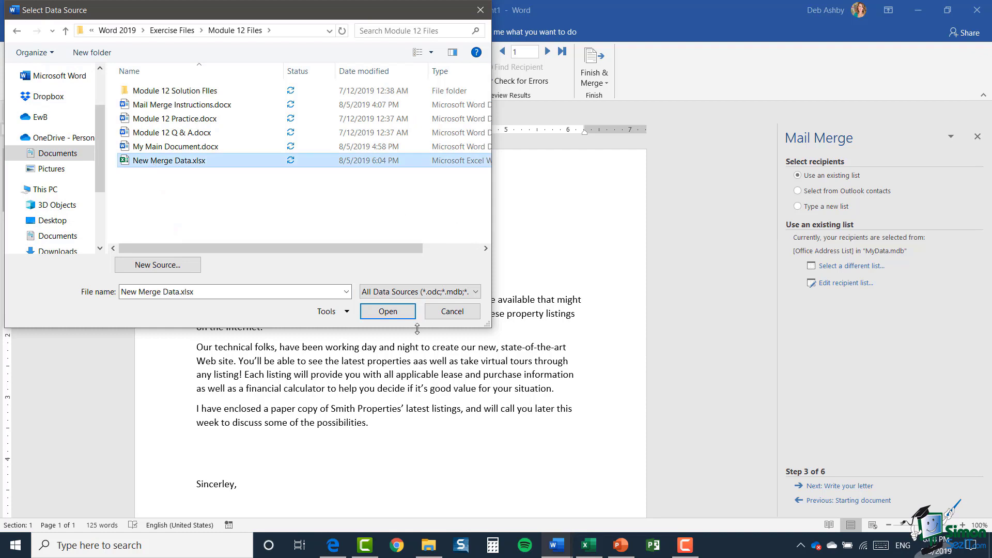
left_click(388, 314)
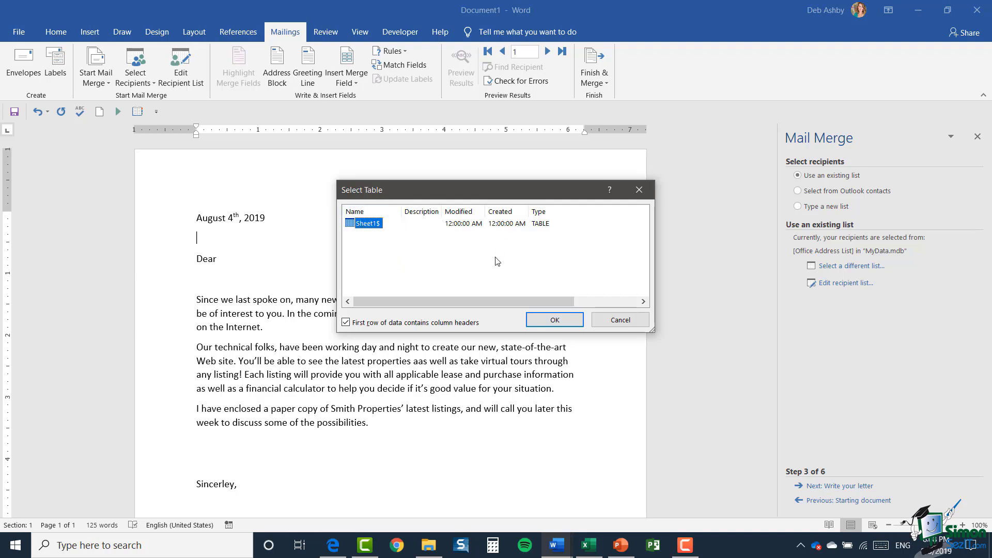
Accept Sheet1$ as the recipient table and enlarge the Mail Merge Recipients window.
left_click(555, 319)
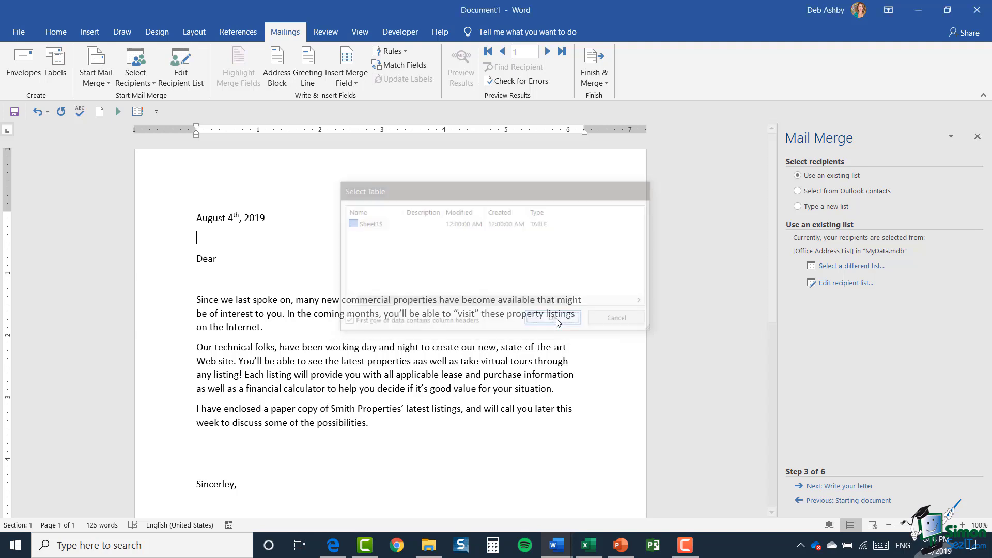
left_click_drag(655, 388, 753, 438)
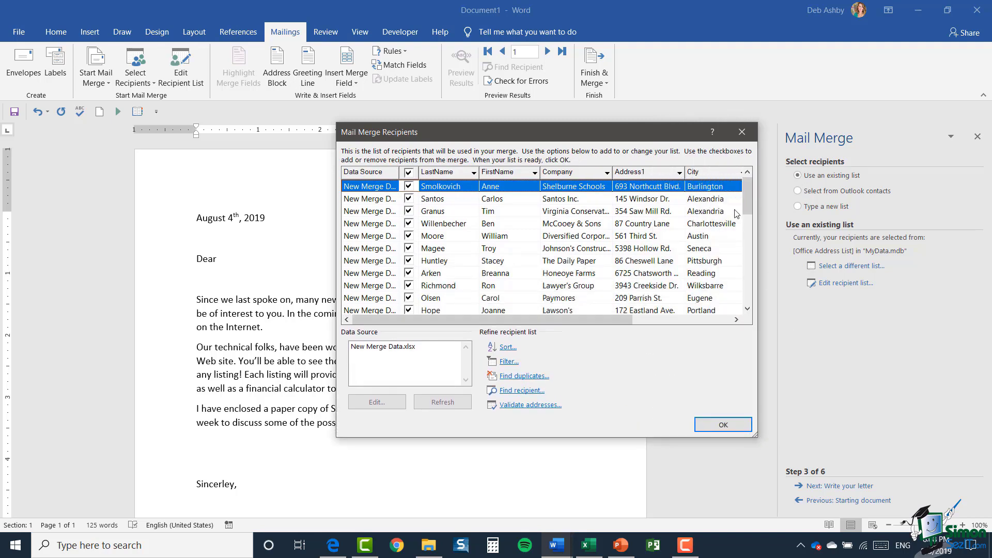
mouse_move(749, 194)
left_mouse_down()
mouse_move(749, 237)
mouse_move(751, 191)
left_mouse_up()
left_click_drag(599, 320, 568, 325)
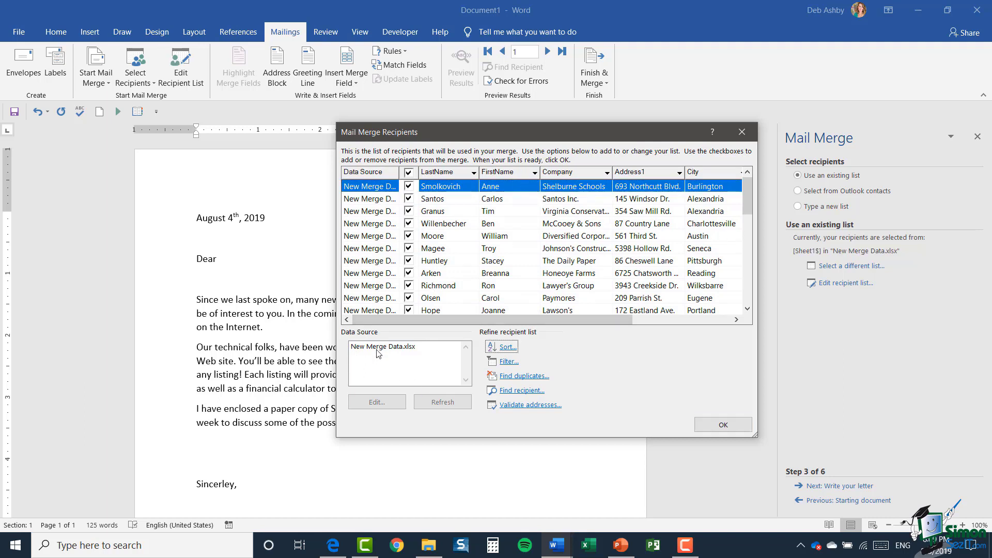
Edit a contact record in New Merge Data.xlsx and save the change back to the workbook.
left_click(394, 349)
left_click(377, 401)
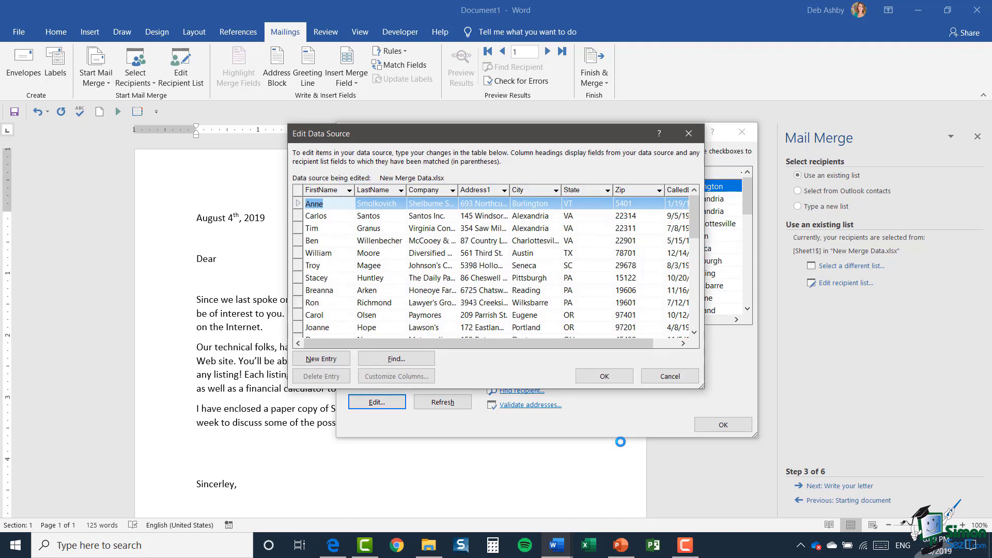
left_click(368, 265)
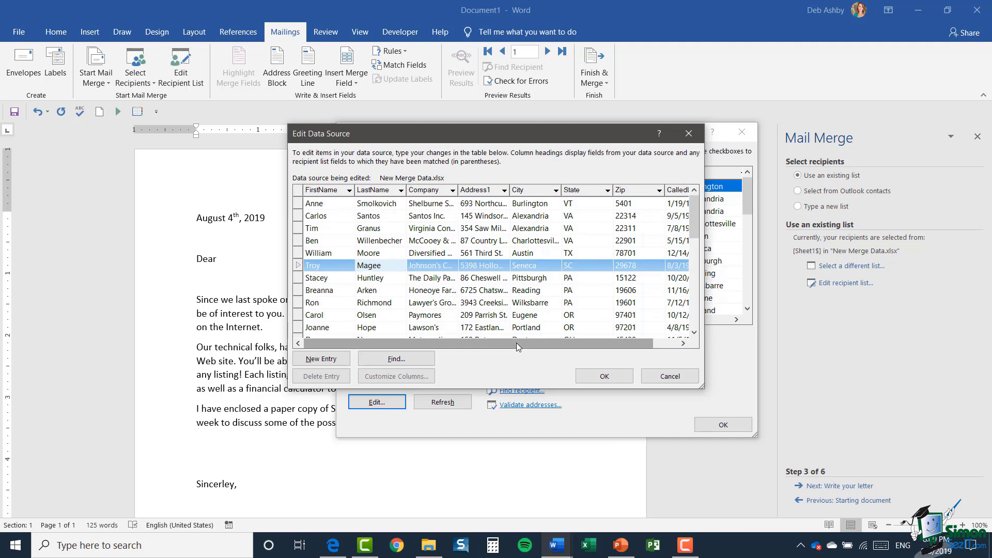
left_click_drag(553, 343, 580, 347)
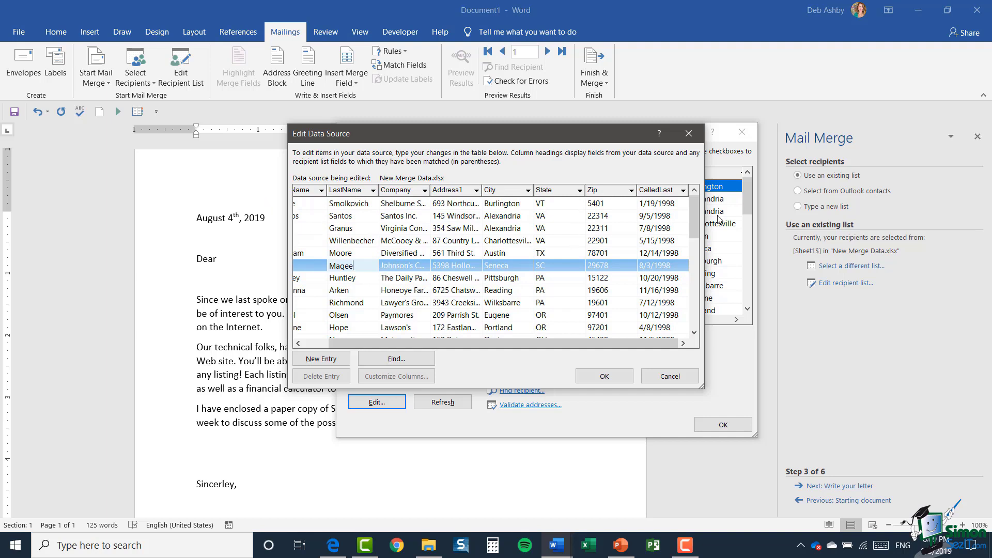
left_click(614, 378)
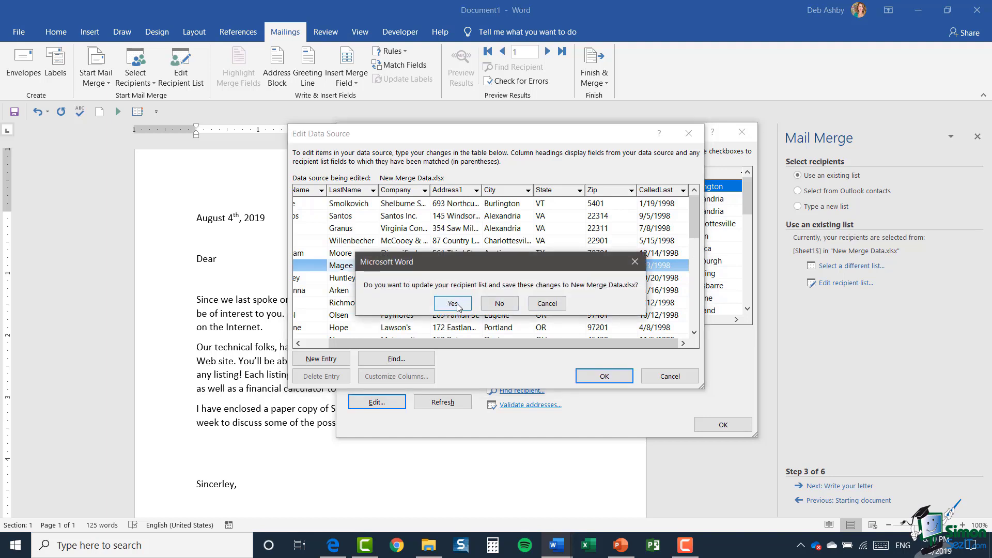
left_click(452, 303)
left_click(723, 425)
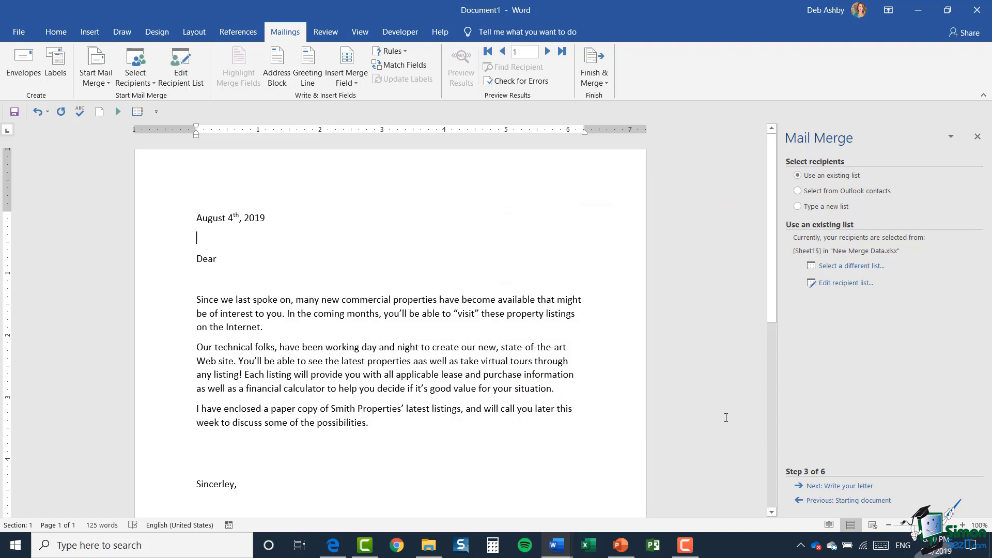
Insert «Company» and «FirstName» «LastName» merge fields on separate lines above the greeting.
left_click(822, 487)
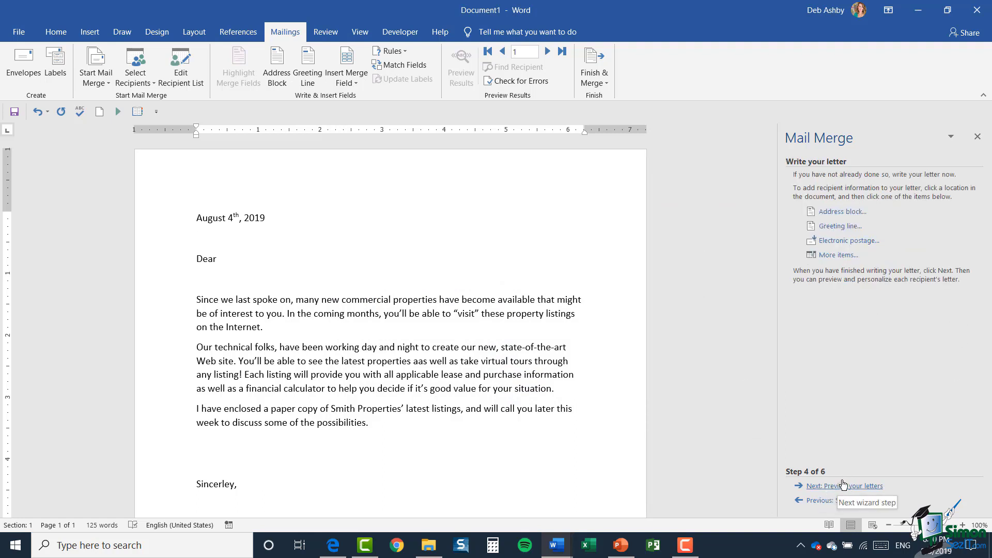
left_click(356, 77)
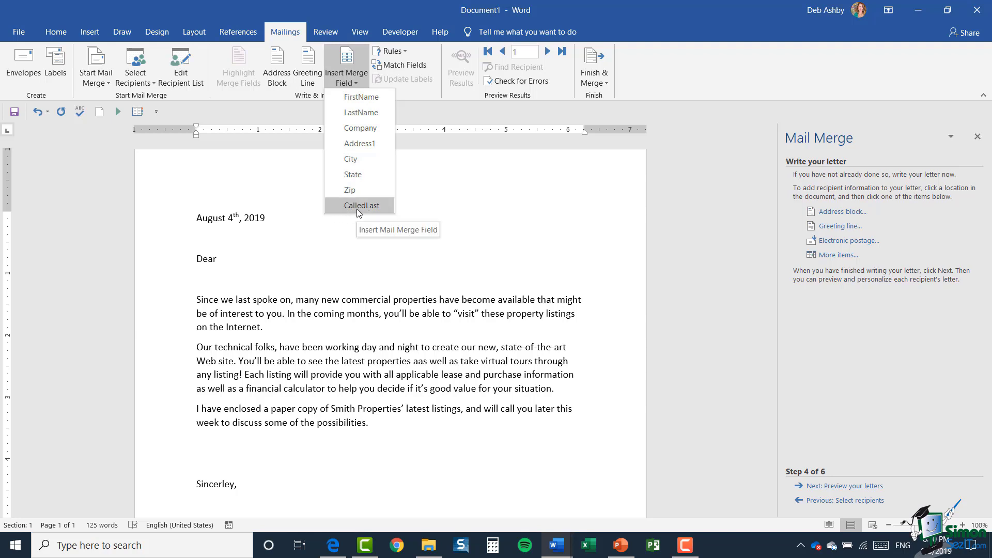
left_click(201, 244)
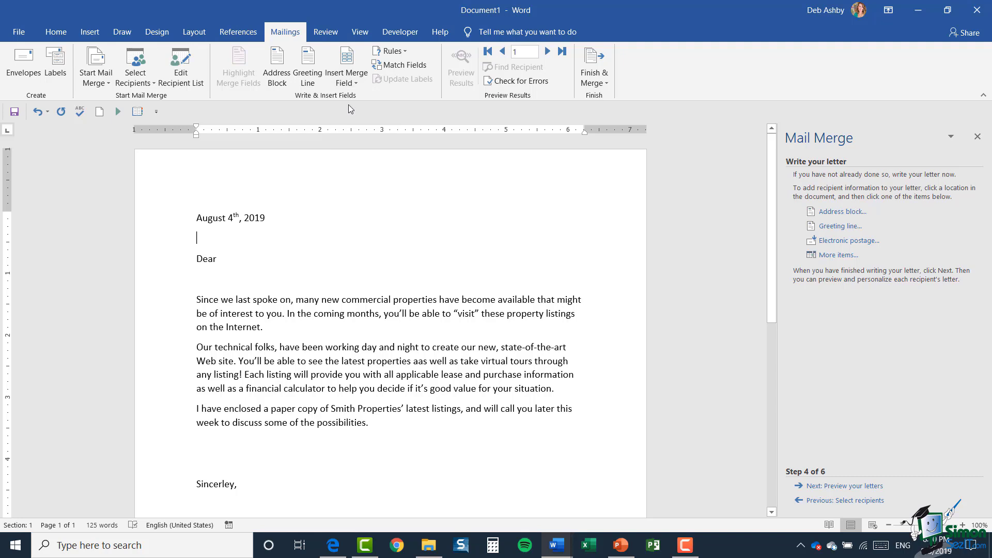
left_click(350, 81)
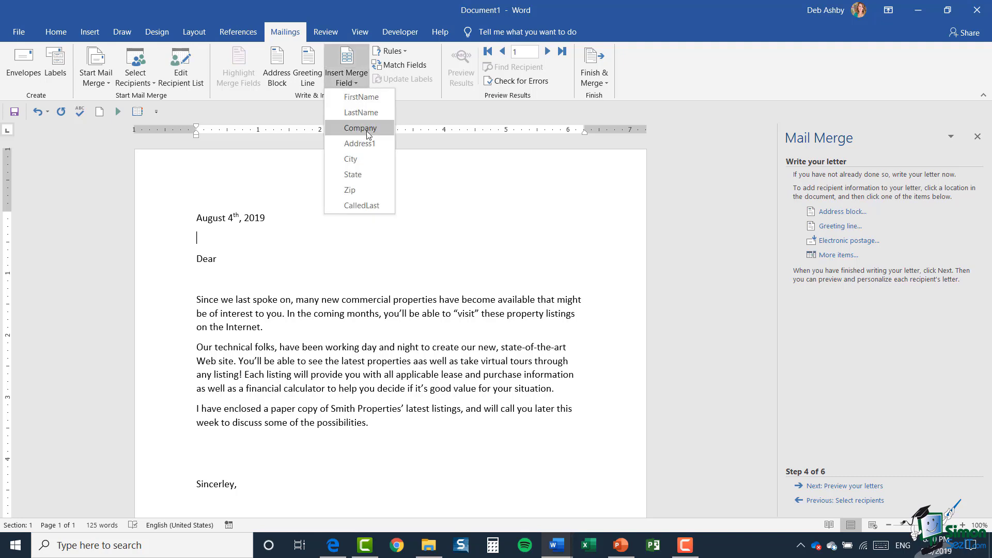
left_click(368, 131)
key("Return")
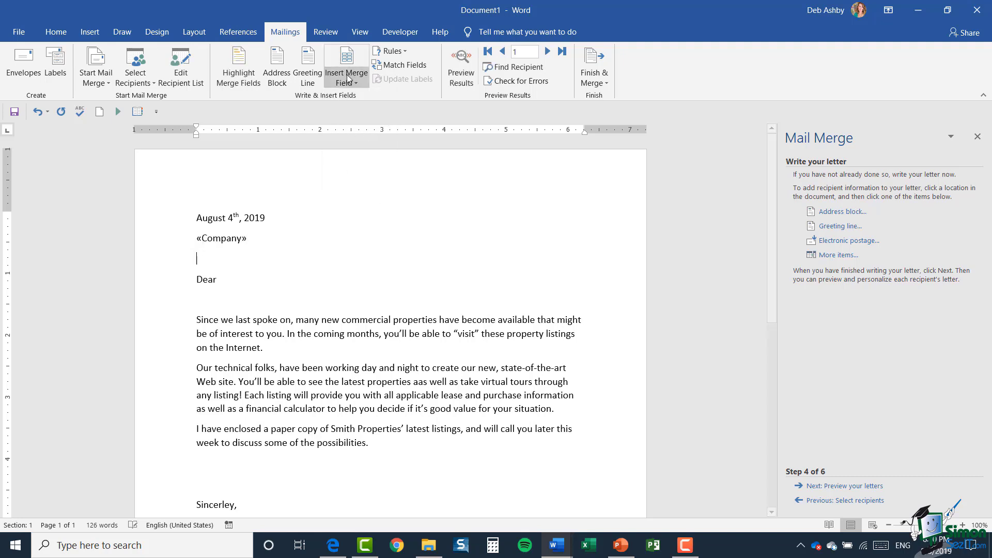
left_click(355, 82)
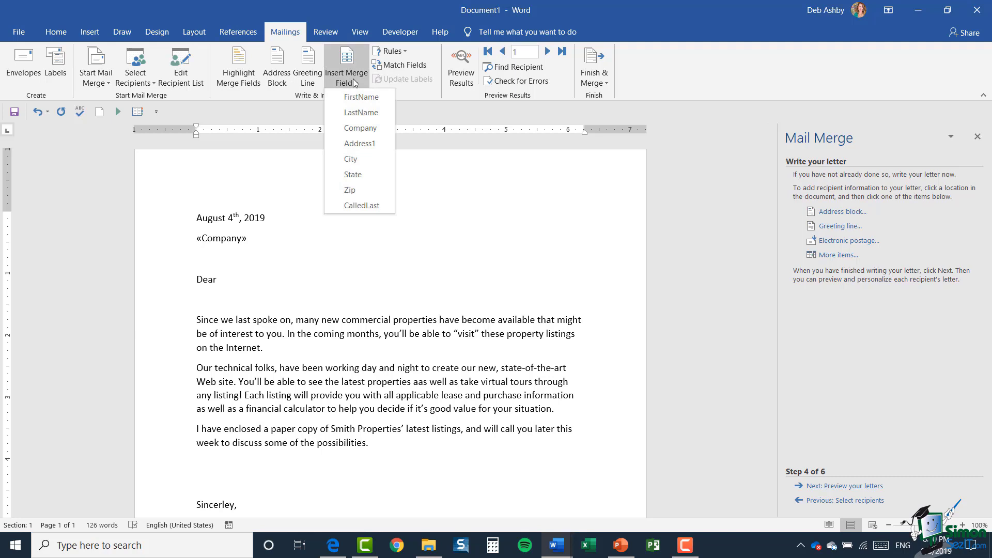
left_click(355, 97)
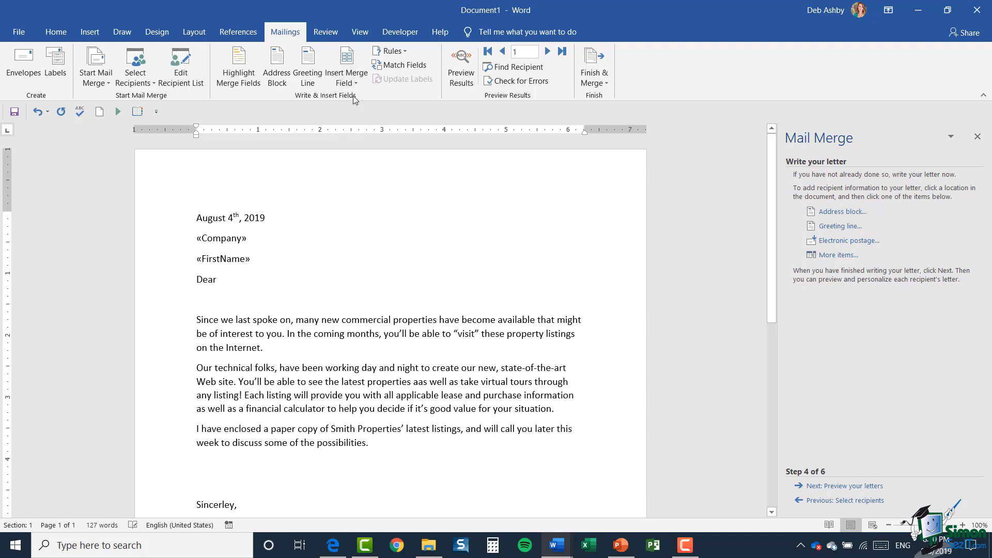
left_click(352, 81)
left_click(364, 113)
key("Return")
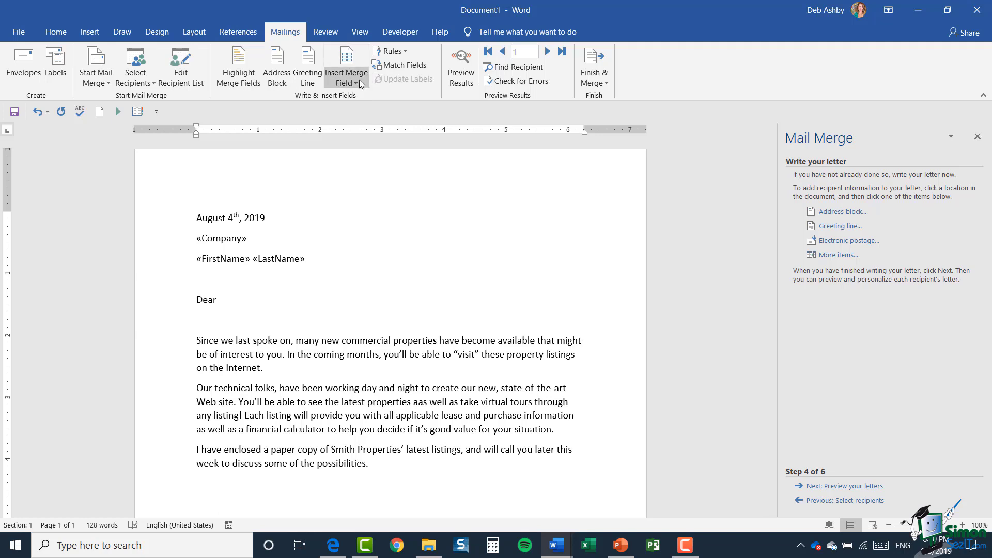
Add «Address1», then a line of «City», «State», «Zip» separated by commas.
left_click(359, 80)
left_click(355, 143)
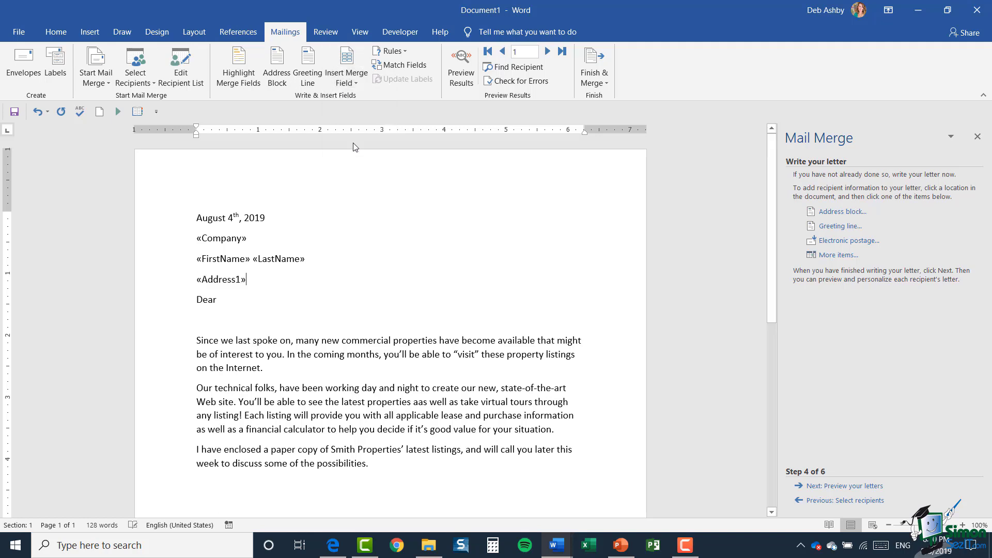
key("Return")
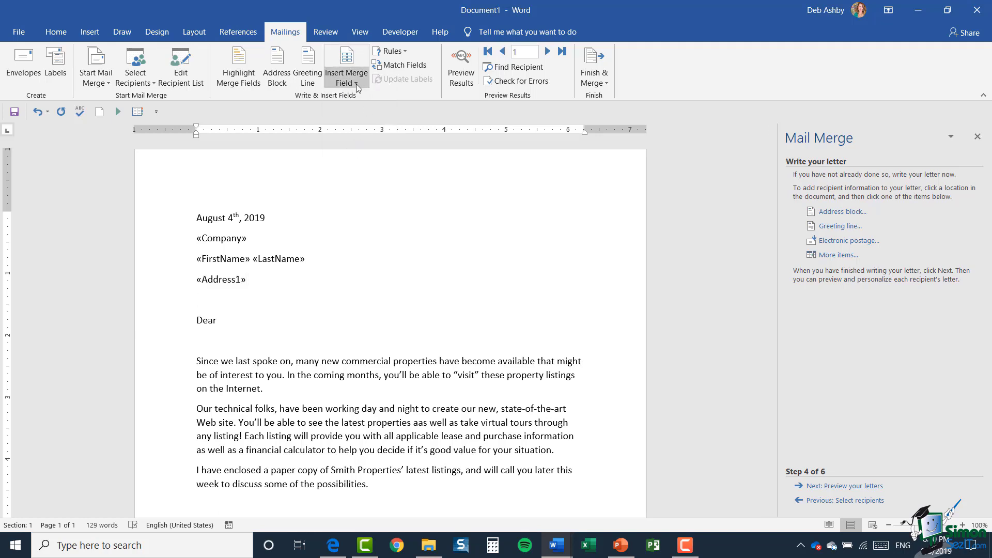
left_click(356, 83)
left_click(360, 160)
type(",")
left_click(363, 85)
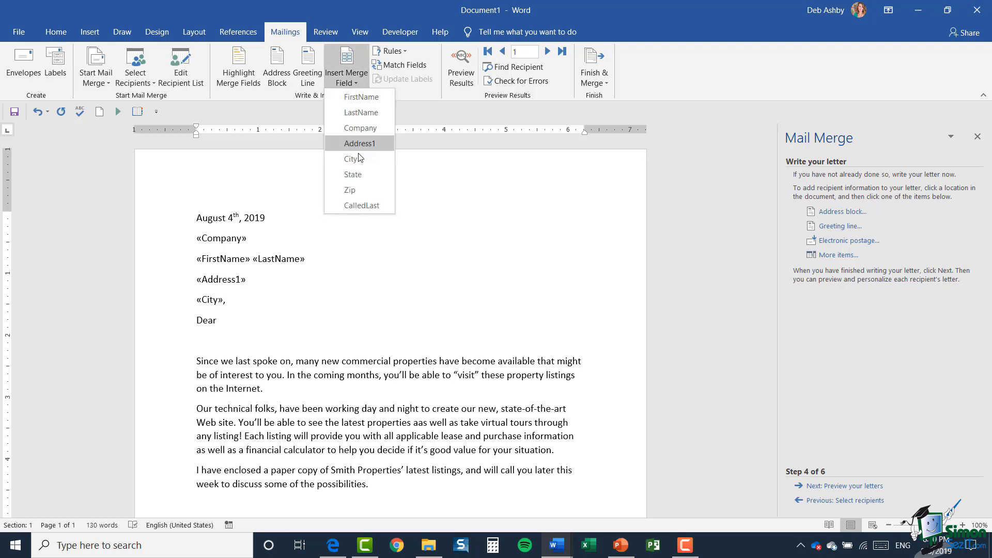
left_click(355, 176)
type(",")
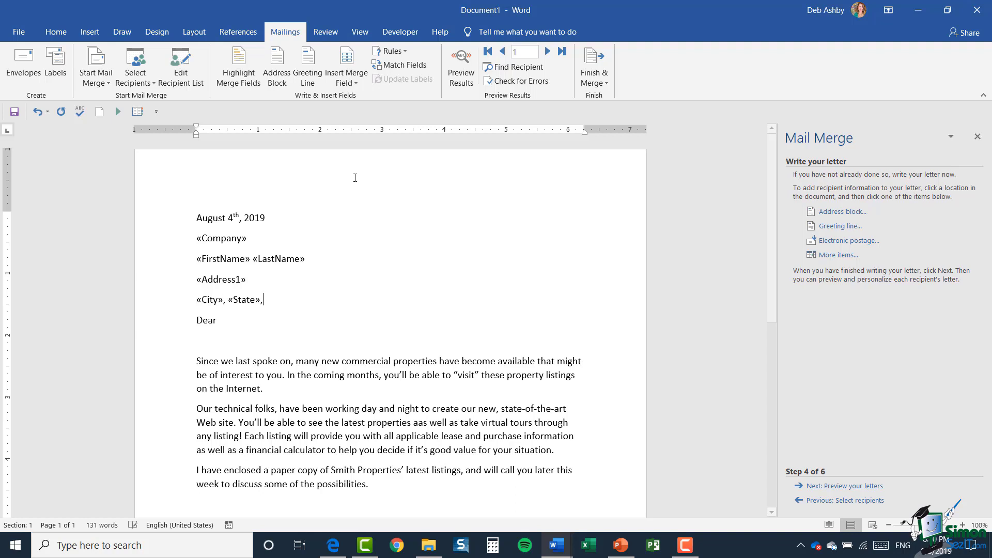
left_click(357, 81)
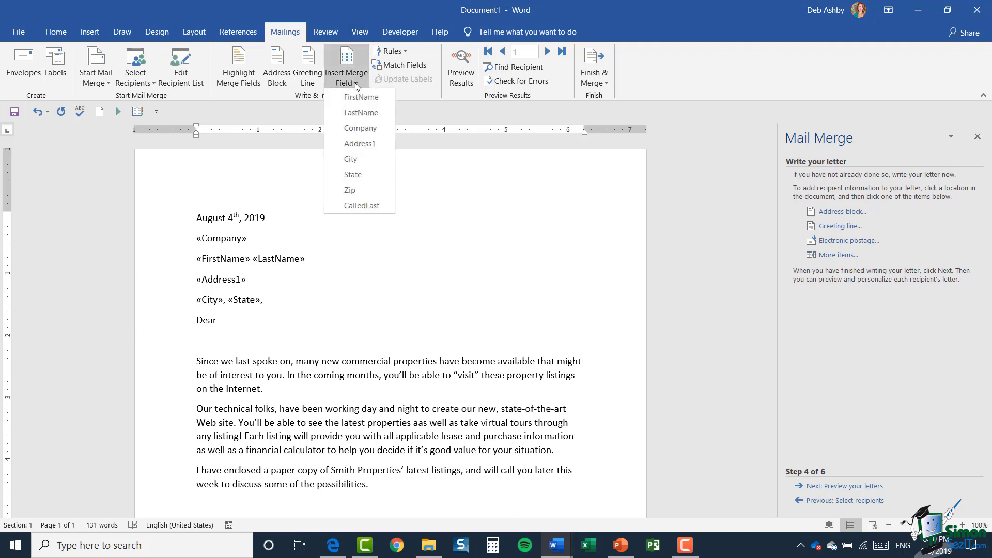
left_click(367, 189)
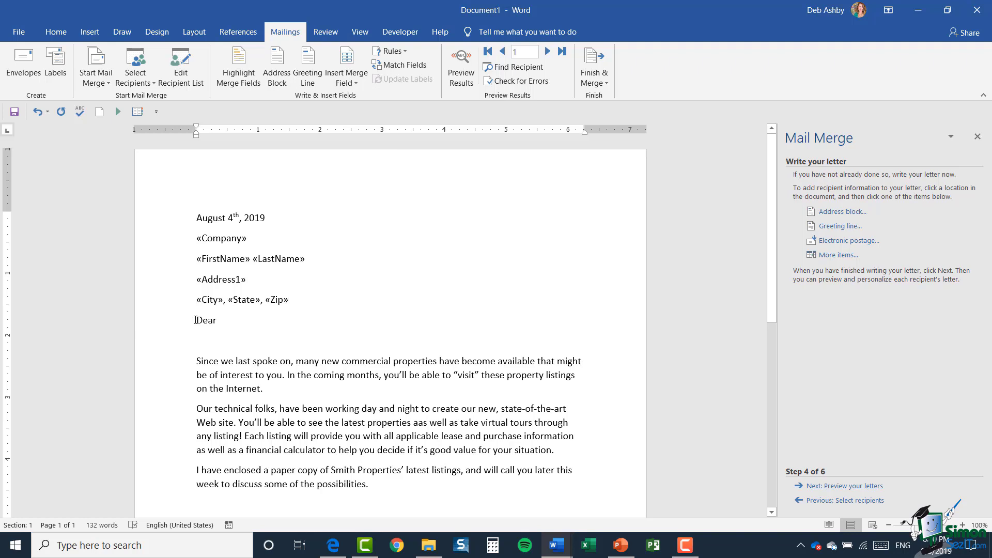
Tidy the blank lines around the greeting and make it read 'Dear «FirstName»'.
key("Return")
left_click(226, 368)
key("Delete")
left_click(238, 340)
left_click(355, 82)
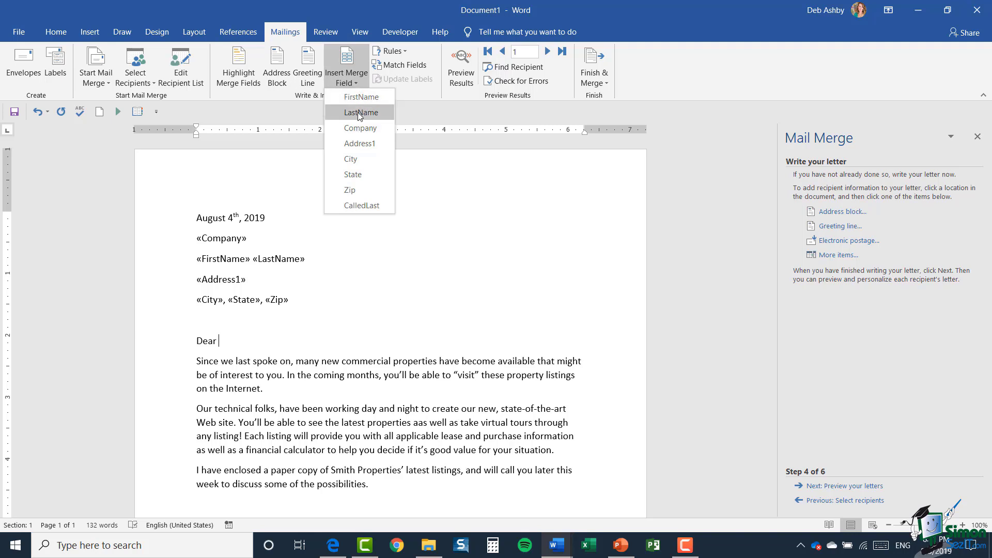
left_click(368, 98)
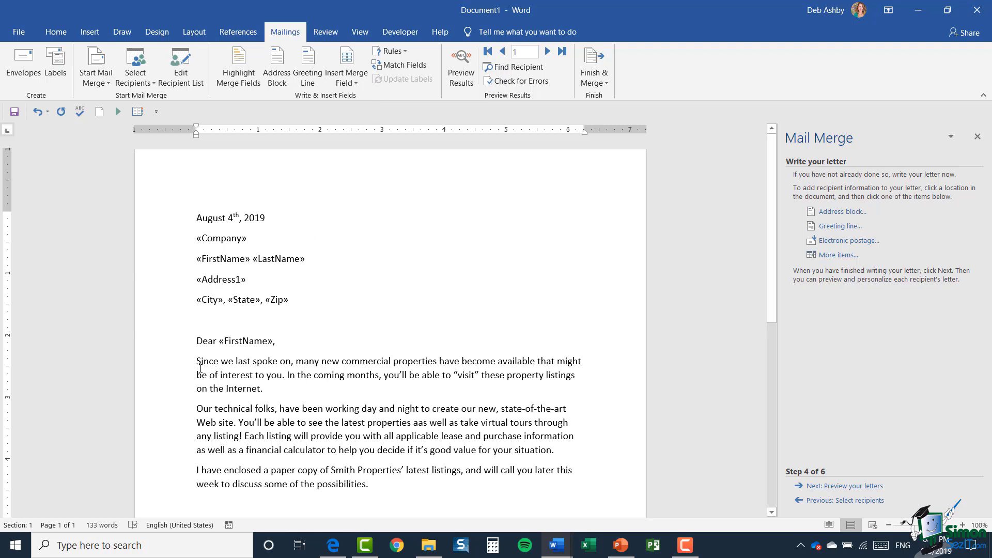
Insert the «CalledLast» field after 'Since we last spoke on,' in the opening sentence.
left_click(297, 362)
left_click(351, 83)
left_click(362, 205)
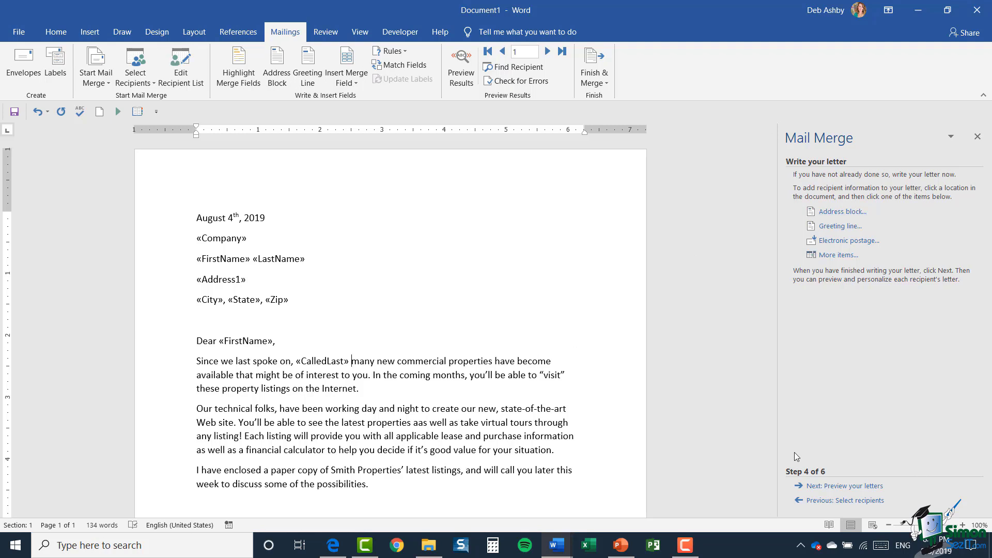
Preview the merged letters for recipients 1 through 5, then advance to step 6 of 6.
left_click(842, 487)
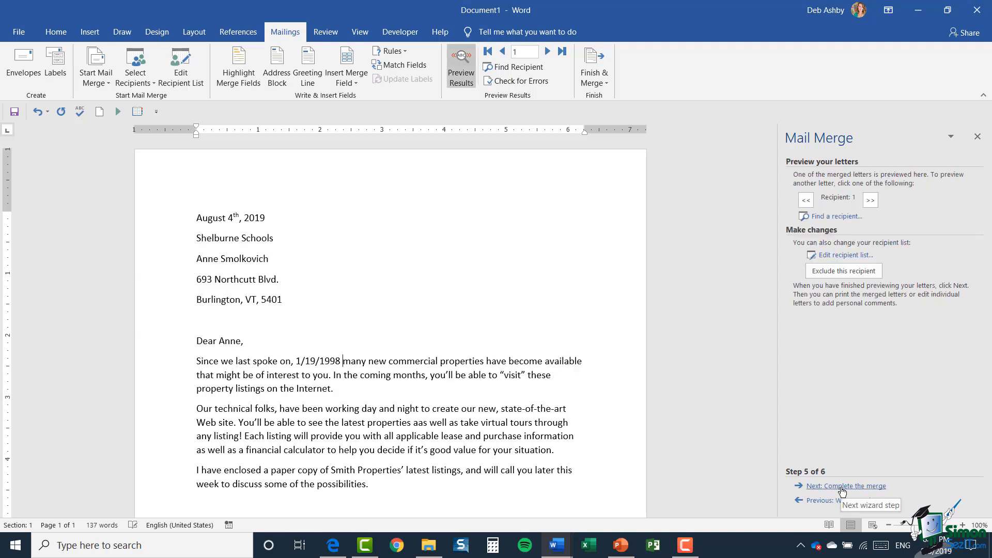
left_click(870, 200)
left_click(872, 202)
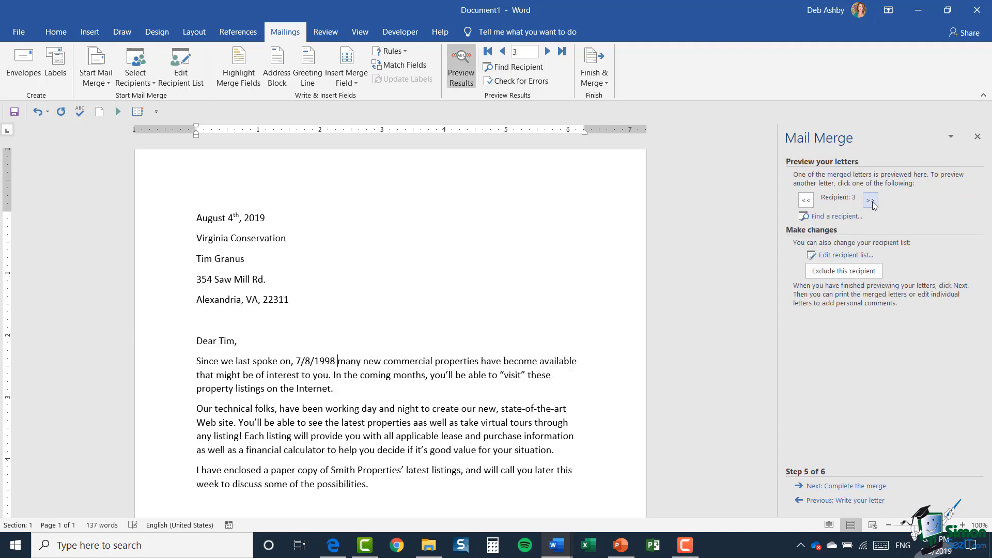
left_click(872, 201)
left_click(872, 201)
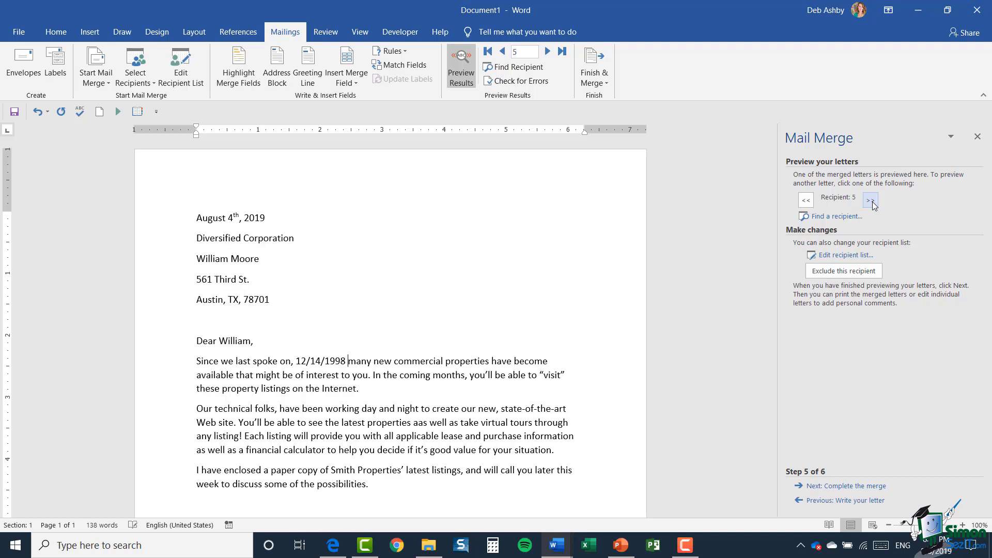
left_click(846, 486)
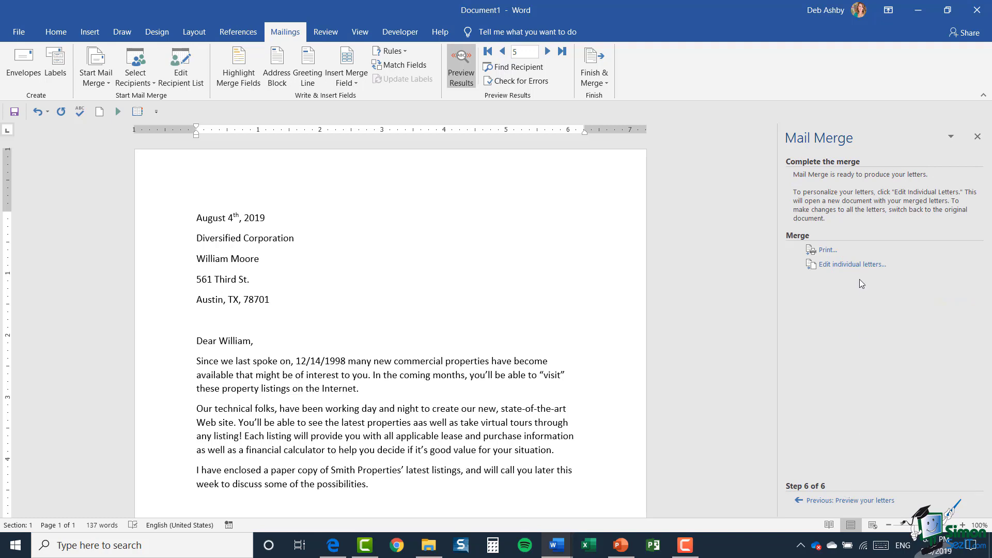
Merge all records into the new Letters3 document and scroll through the personalised letters.
left_click(851, 265)
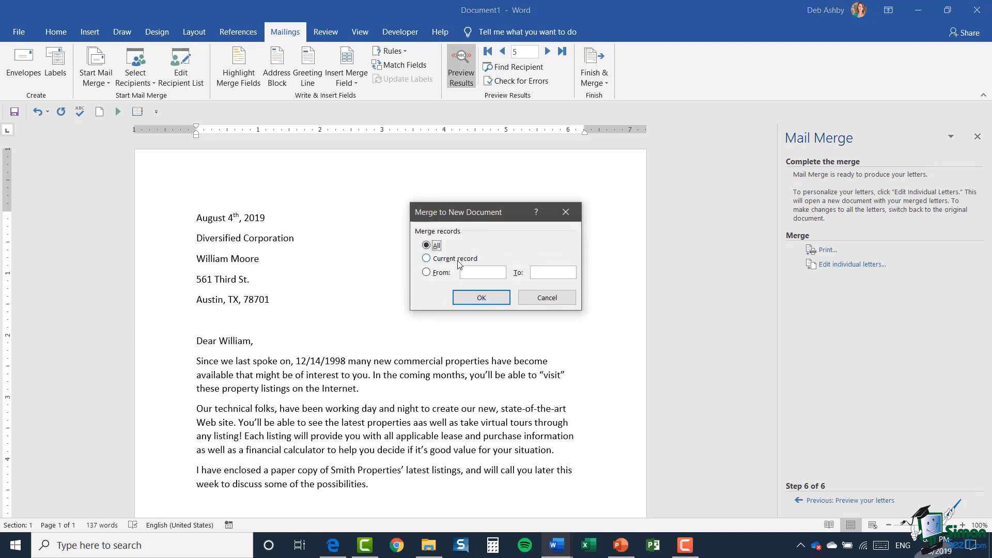
left_click(481, 297)
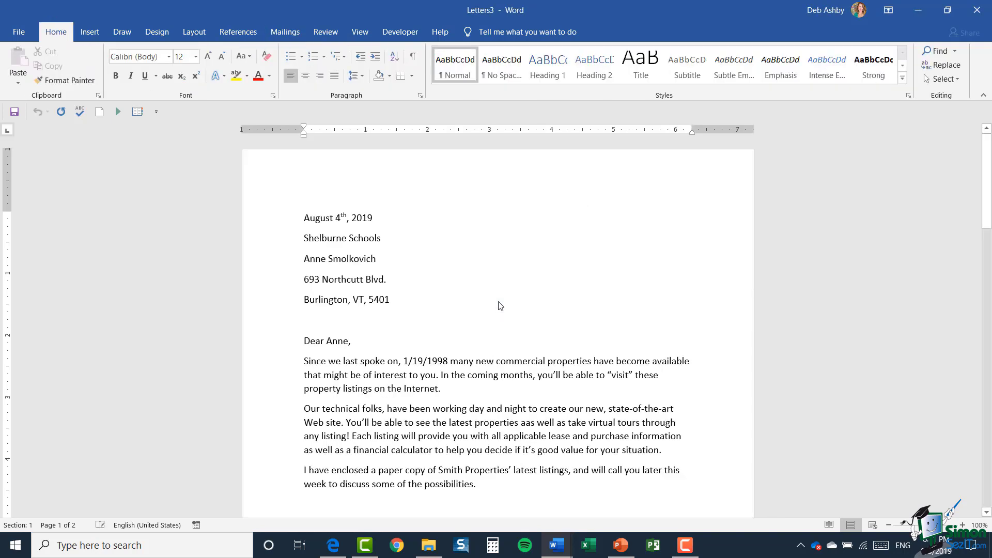
scroll(461, 270, "down", 10)
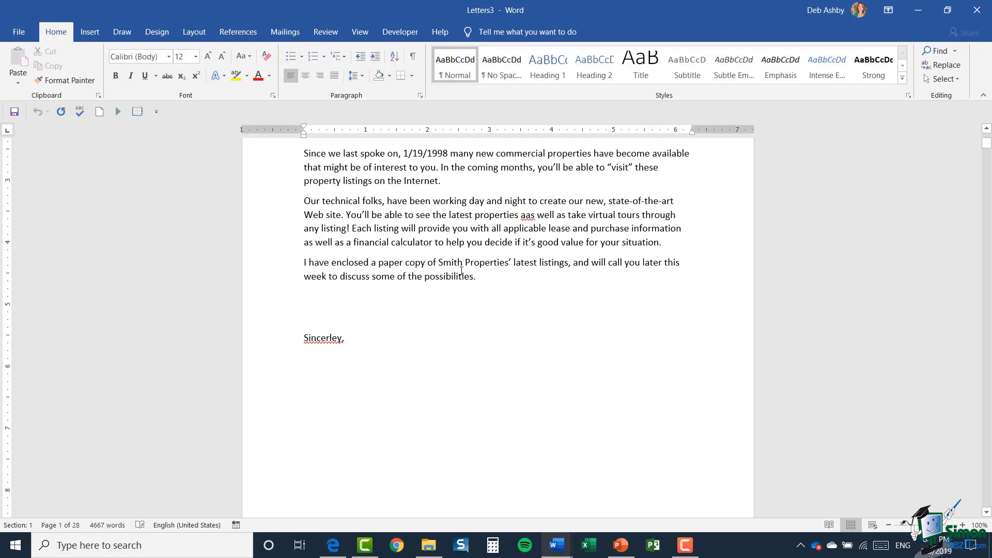
scroll(461, 271, "down", 6)
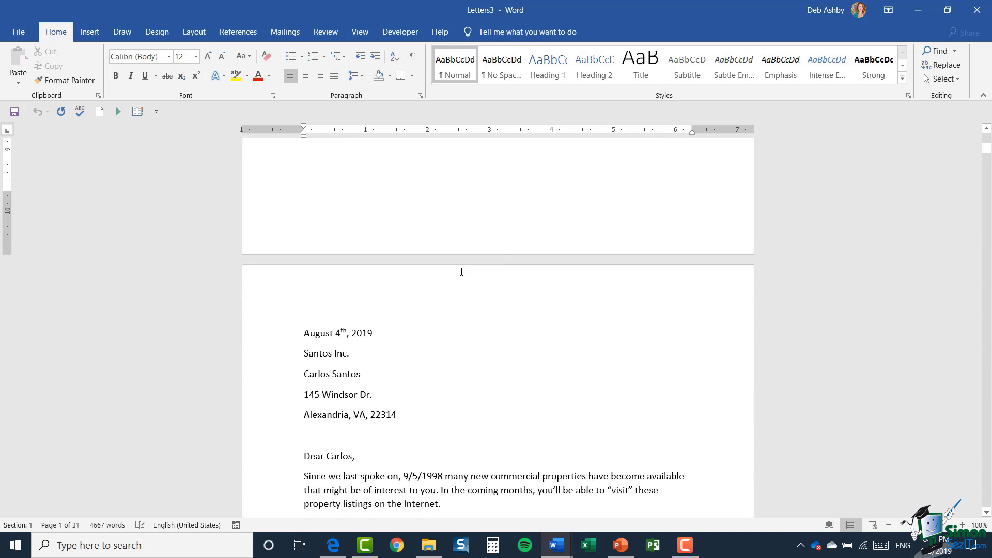
scroll(461, 272, "down", 4)
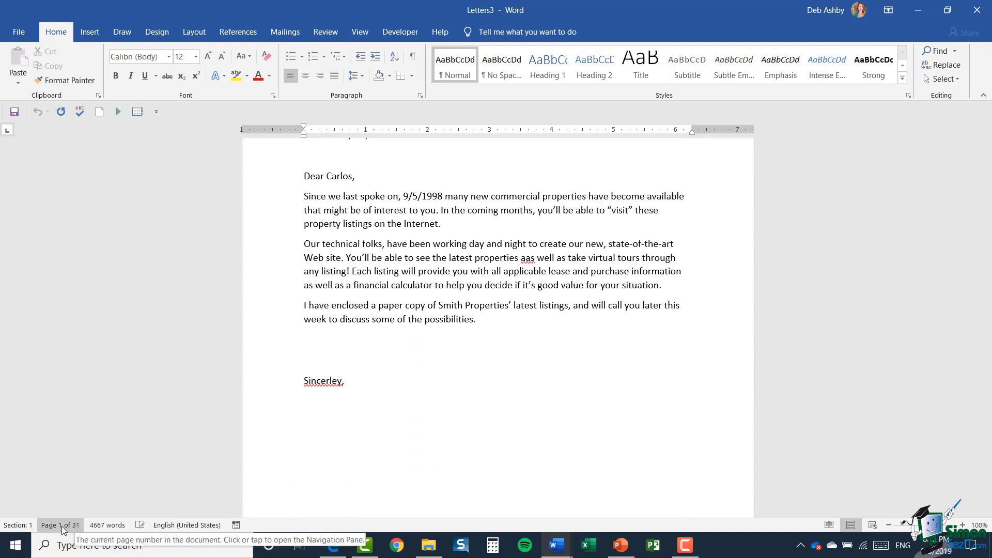
scroll(487, 293, "down", 12)
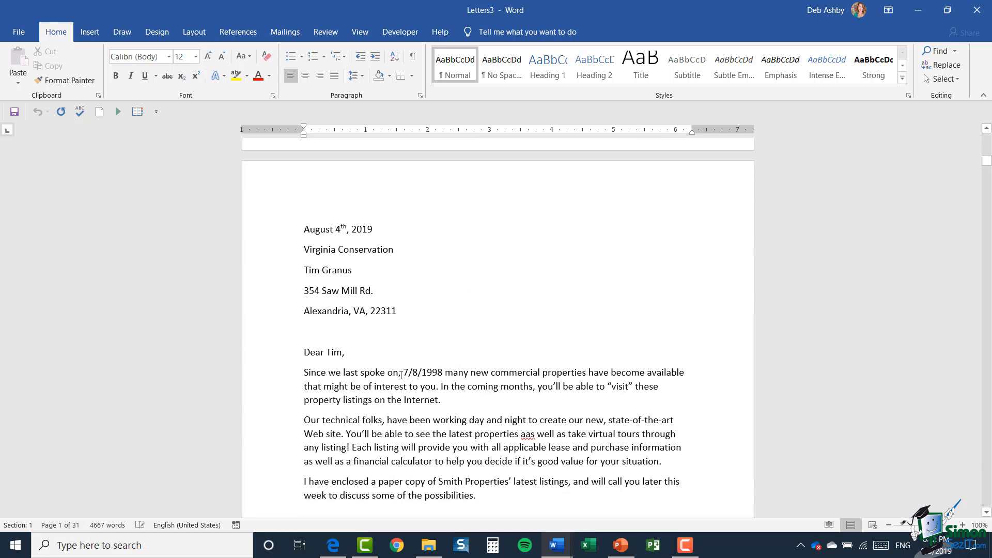
scroll(500, 343, "down", 10)
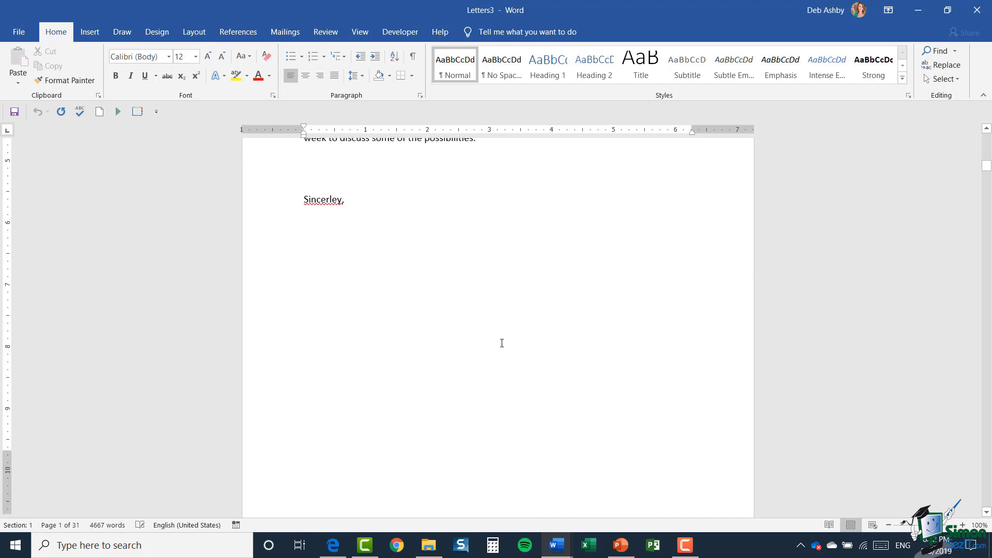
scroll(502, 343, "down", 12)
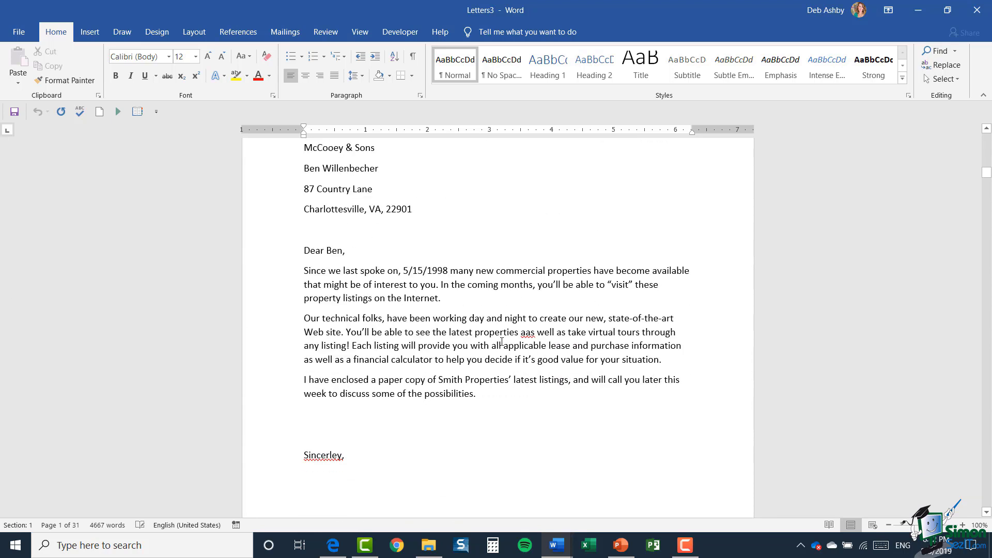
scroll(502, 341, "up", 15)
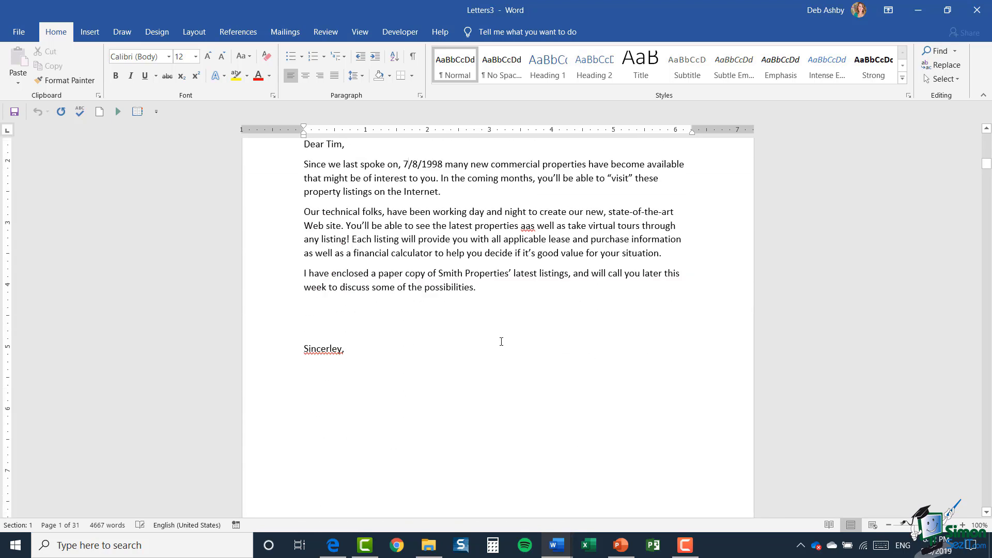
scroll(499, 342, "up", 20)
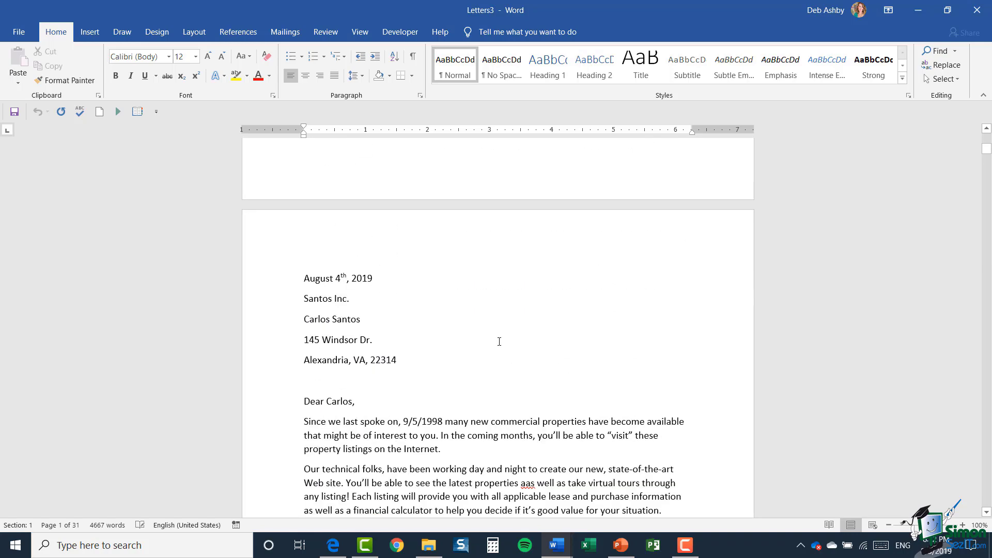
scroll(498, 343, "down", 12)
scroll(497, 343, "up", 5)
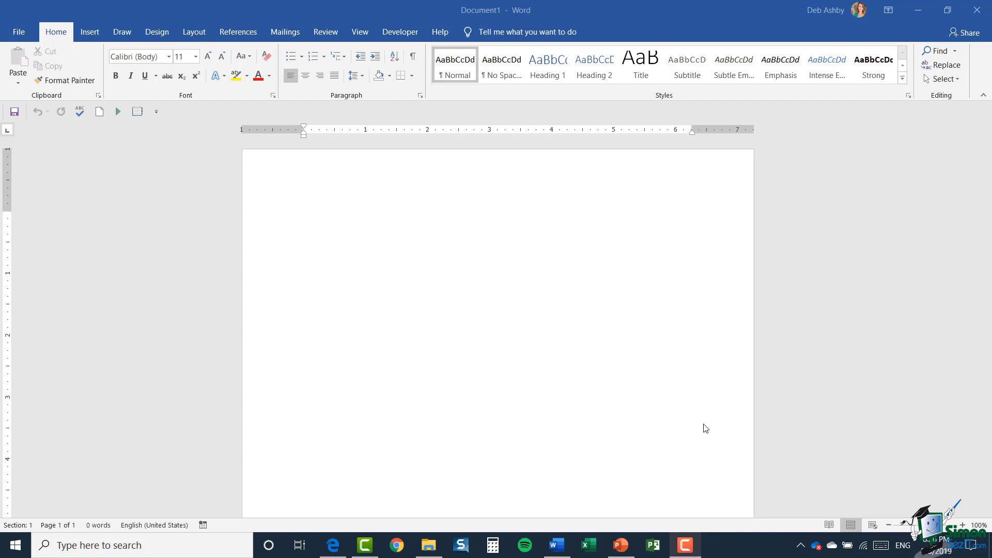
Bring blank Document1 to the front with its Mailings commands showing.
left_click(307, 231)
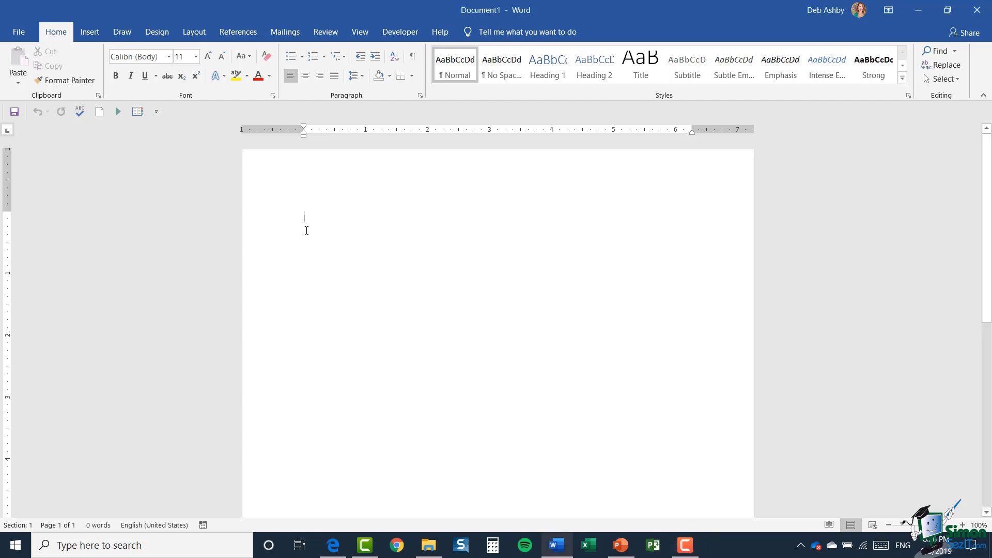
left_click(285, 33)
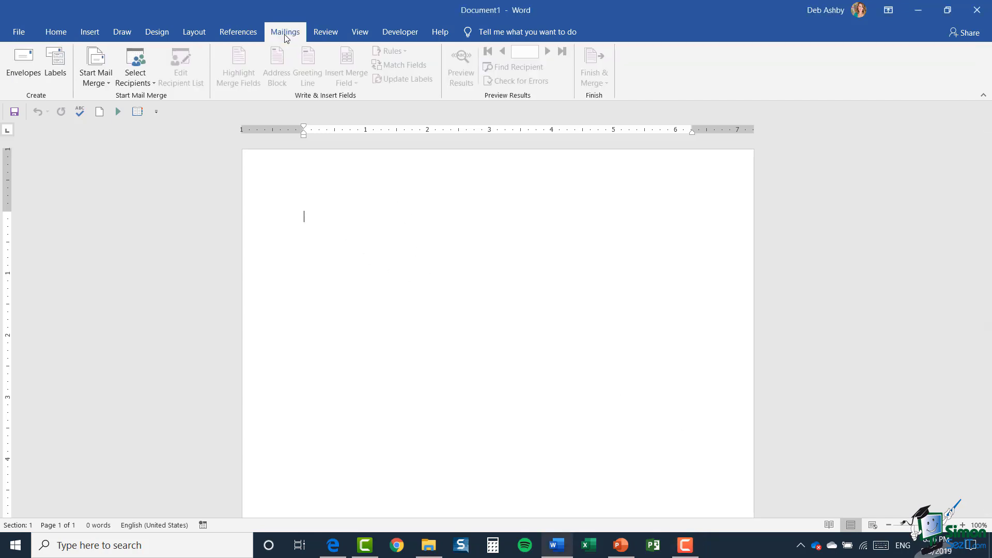
Start the Step-by-Step Mail Merge Wizard in Document1 with Labels, advancing to step 2 of 6.
left_click(105, 84)
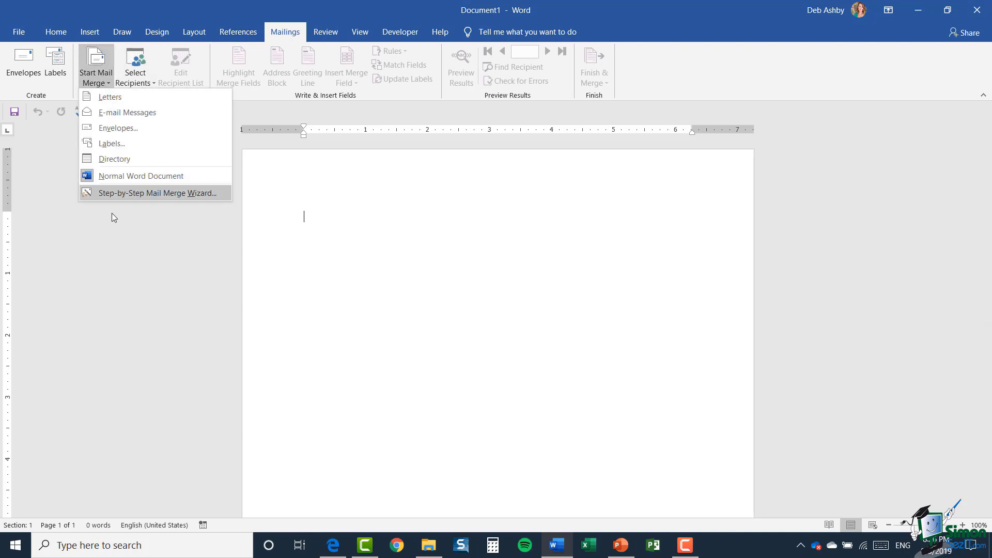
left_click(125, 194)
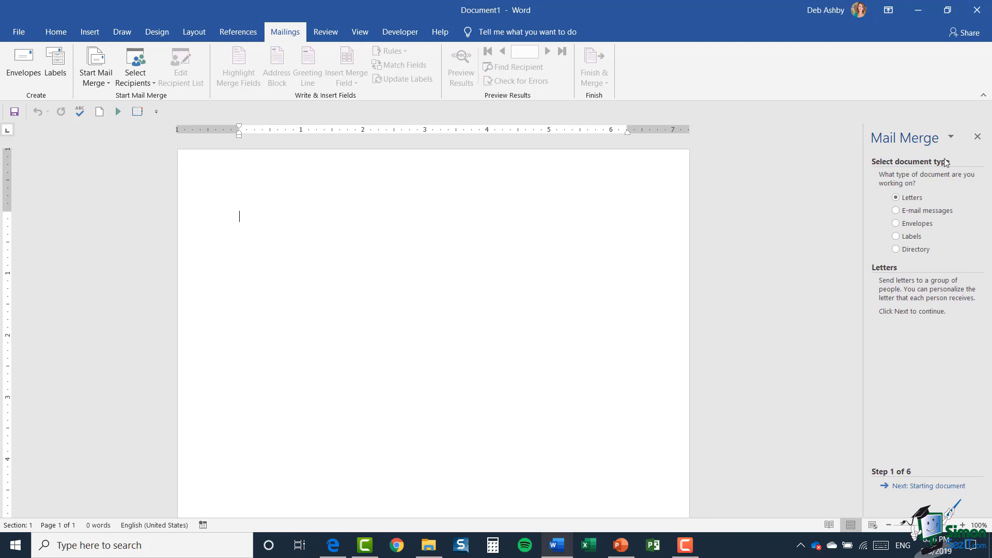
left_click(895, 237)
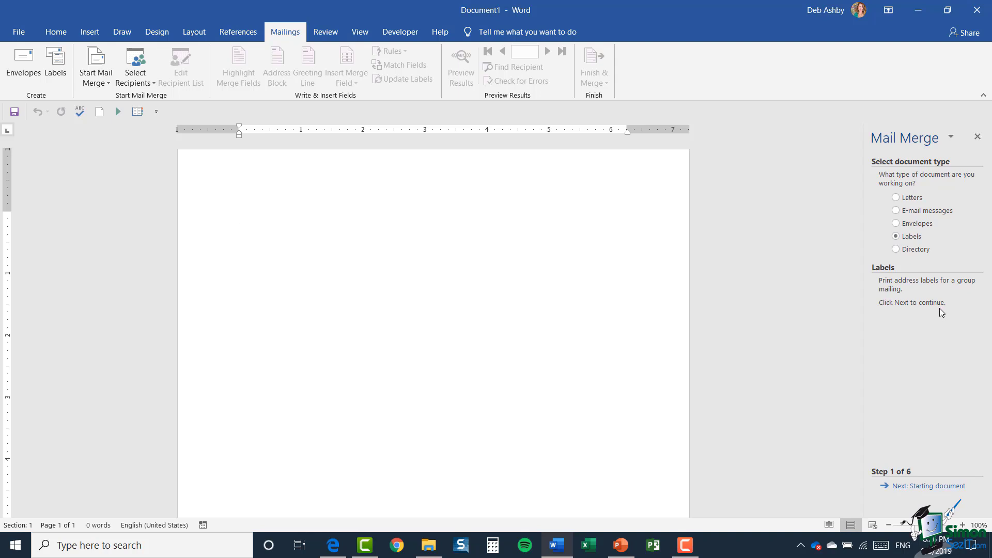
left_click(912, 487)
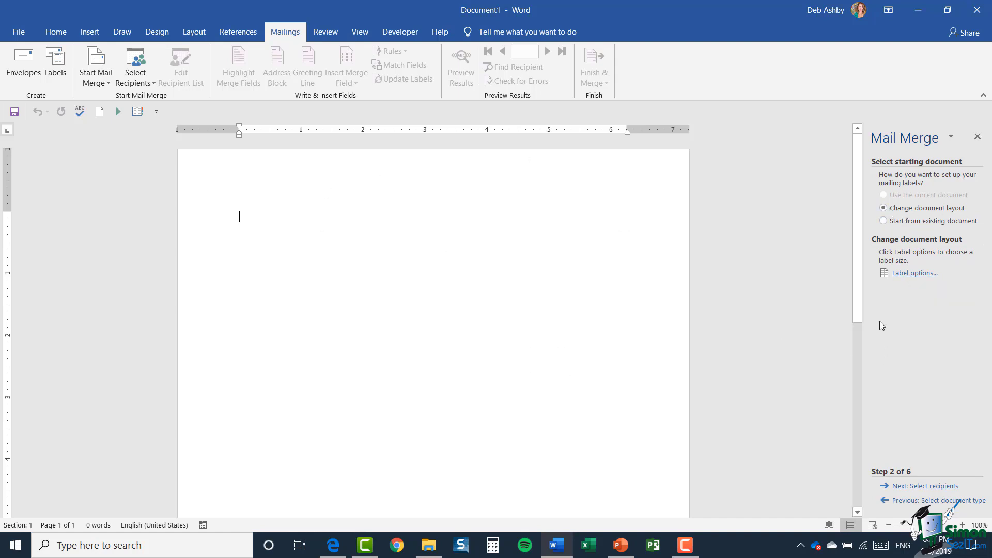
Set Label Options to Avery US Letter 8160 Address Labels, 1" by 2.63".
left_click(910, 277)
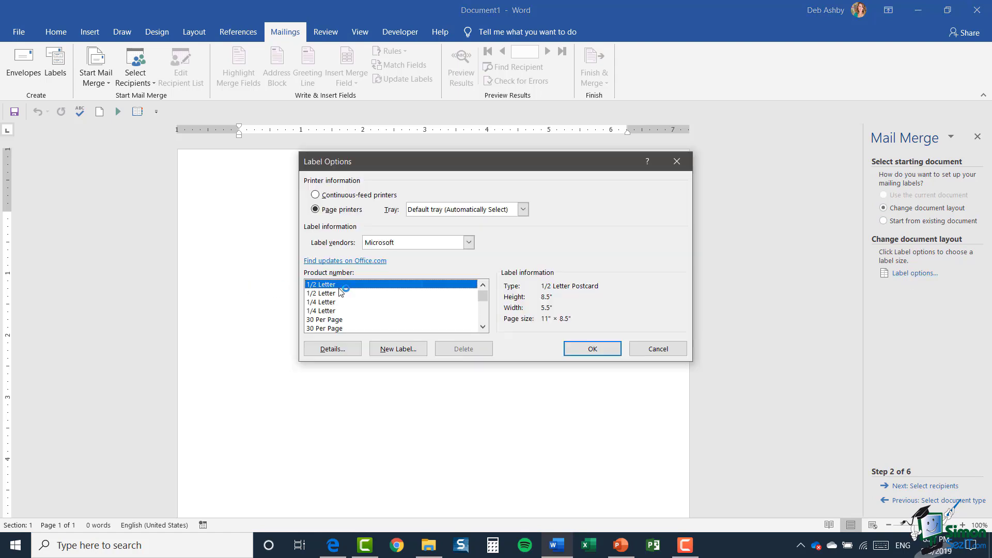
left_click(468, 242)
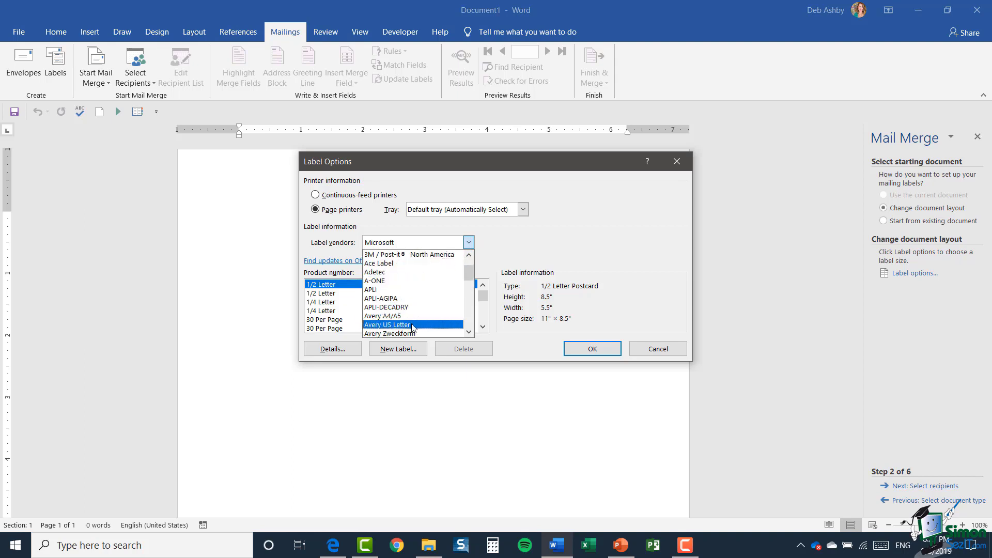
left_click(412, 325)
left_click_drag(482, 288, 485, 318)
scroll(485, 294, "up", 10)
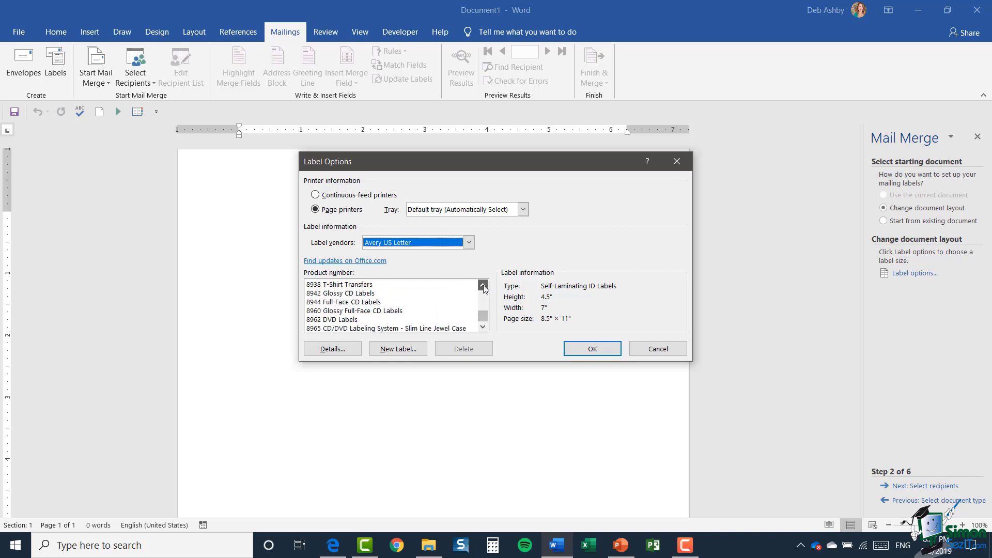
left_click(336, 320)
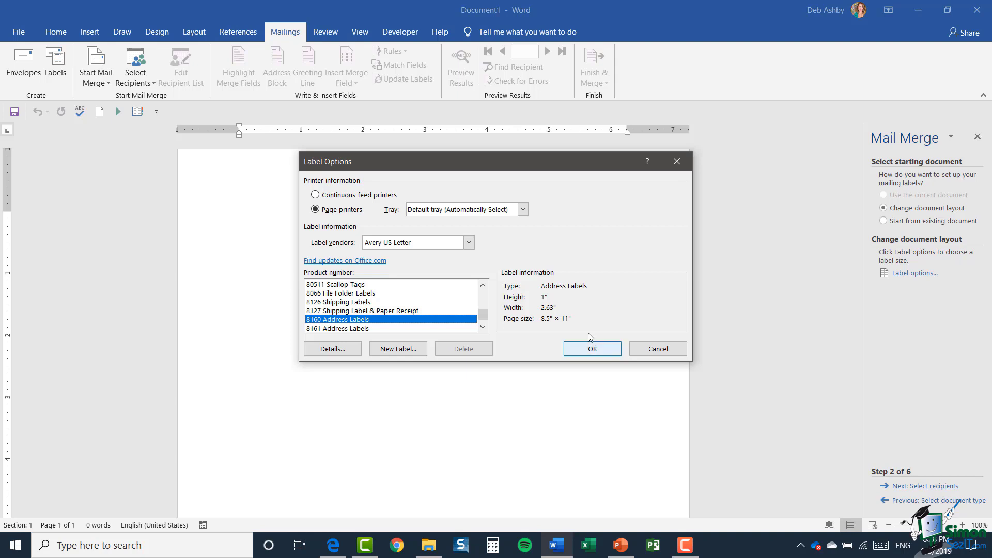
left_click(592, 350)
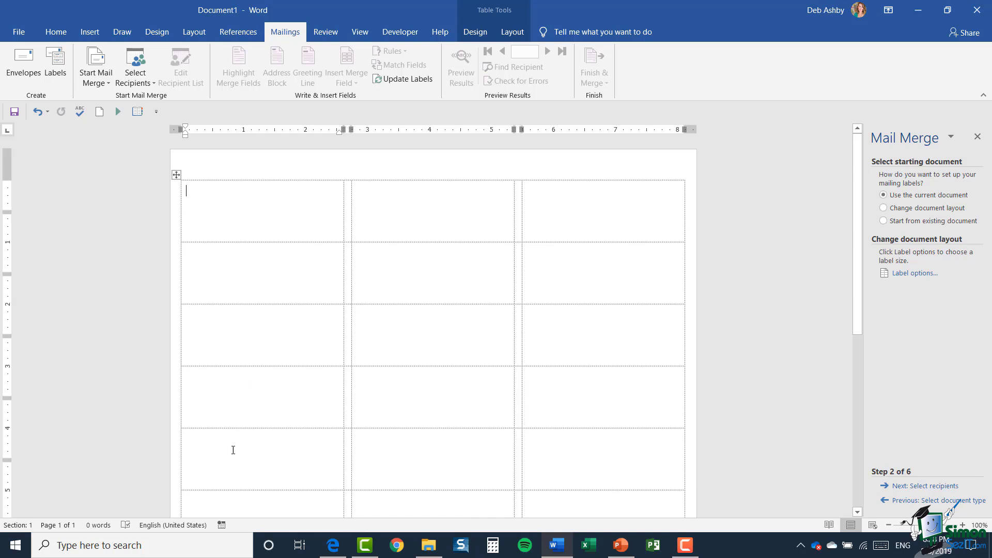
Advance the label merge to step 3 (Use an existing list) and widen the Mail Merge pane.
scroll(235, 444, "down", 3)
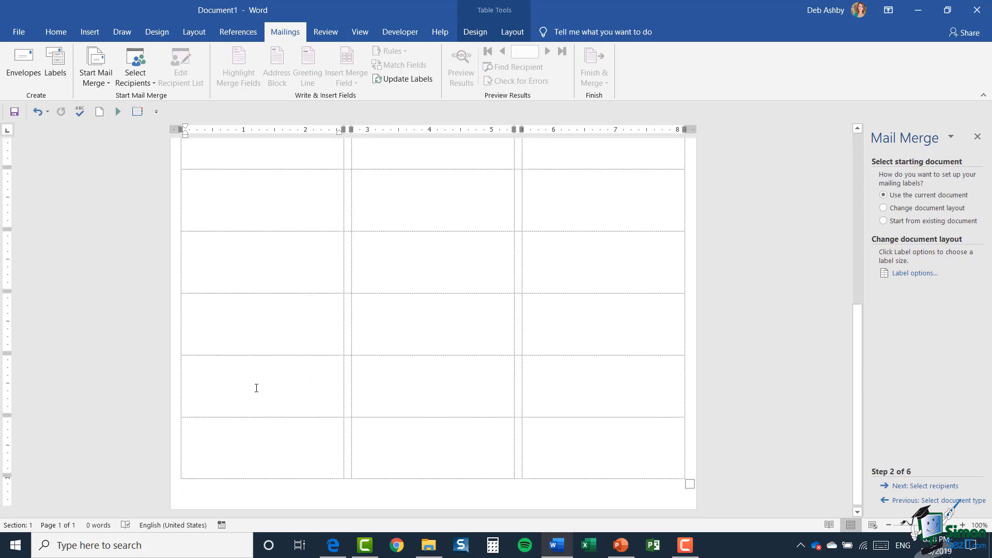
scroll(255, 387, "up", 3)
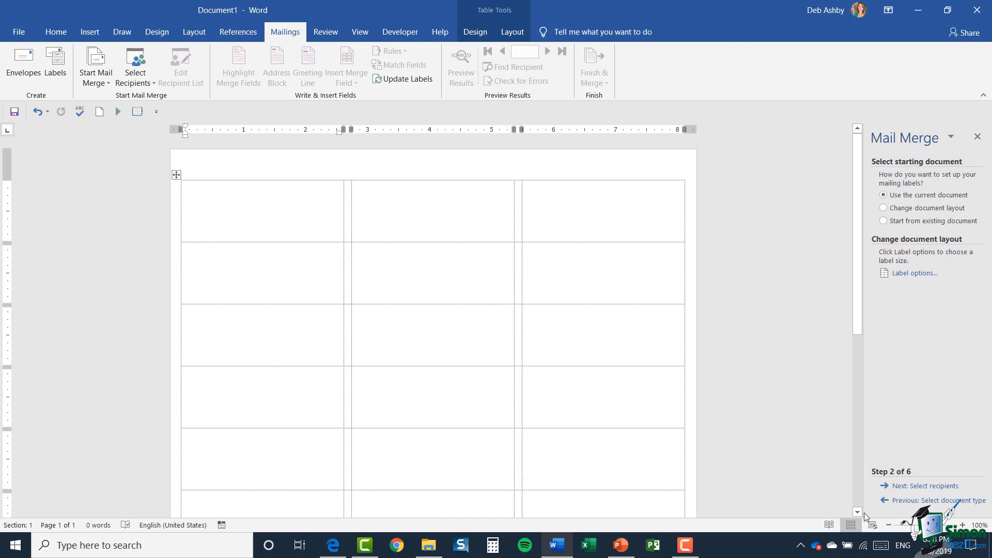
left_click(923, 486)
left_click_drag(863, 320, 804, 324)
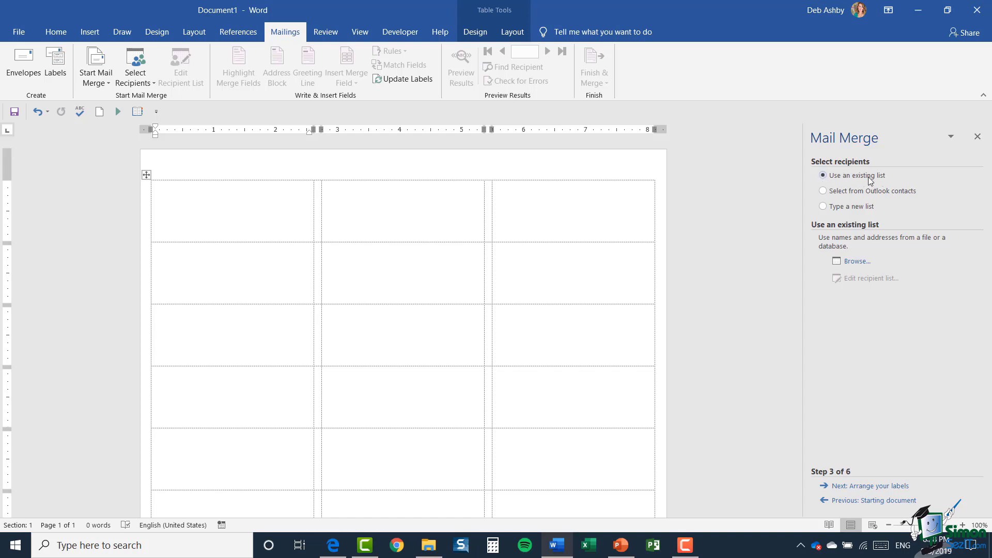
Open New Merge Data.xlsx, accept its Sheet1$ table, and arrange windows to review the recipients.
left_click(860, 267)
left_click(57, 168)
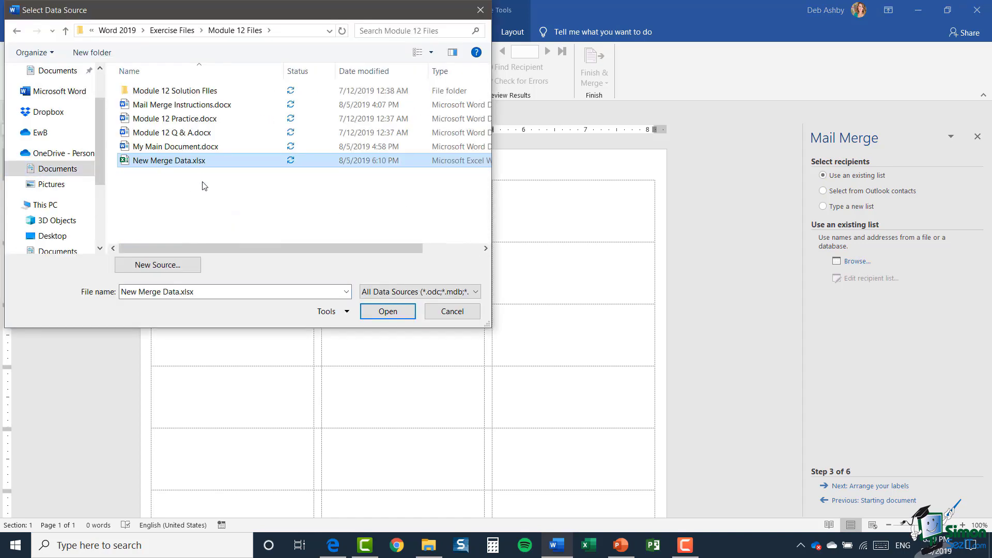
left_click(390, 312)
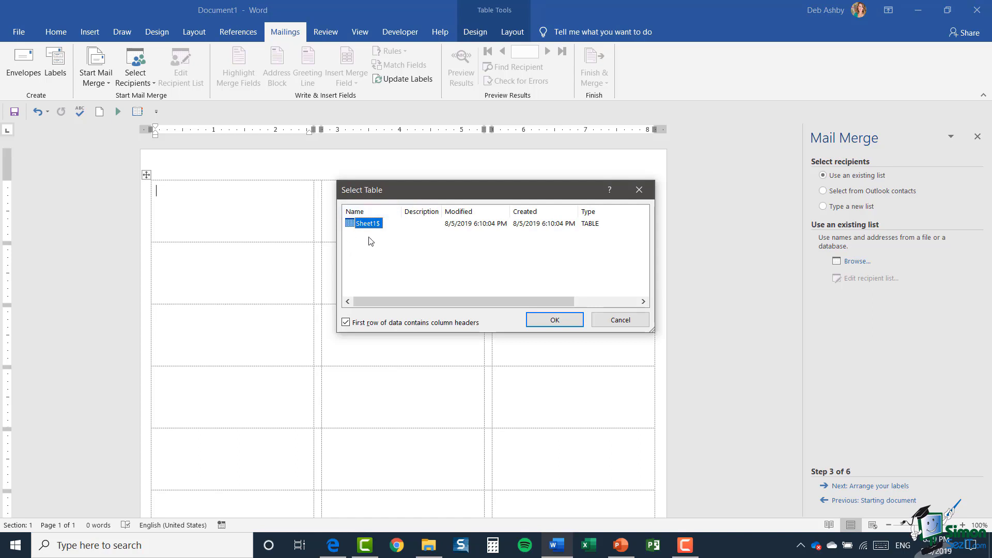
left_click(559, 322)
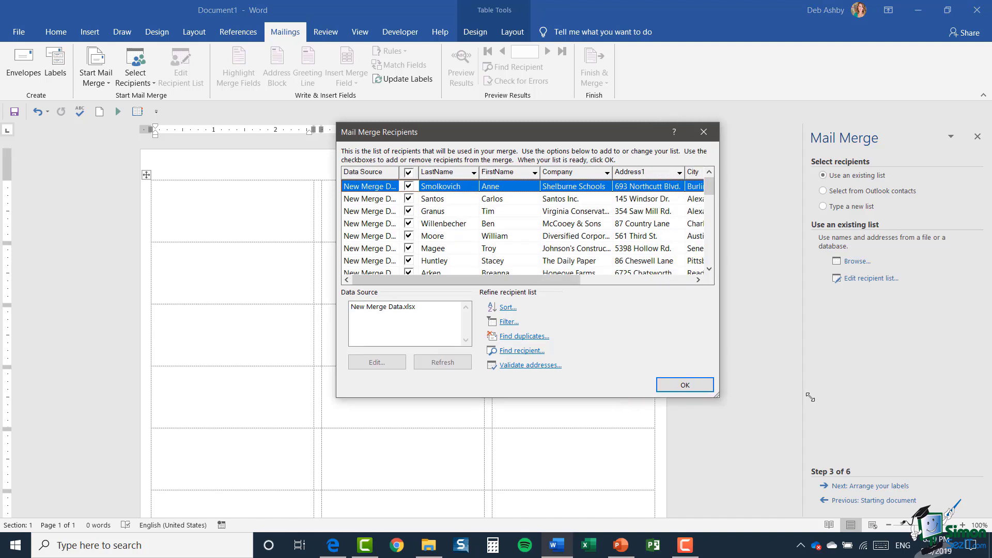
left_click_drag(613, 130, 504, 132)
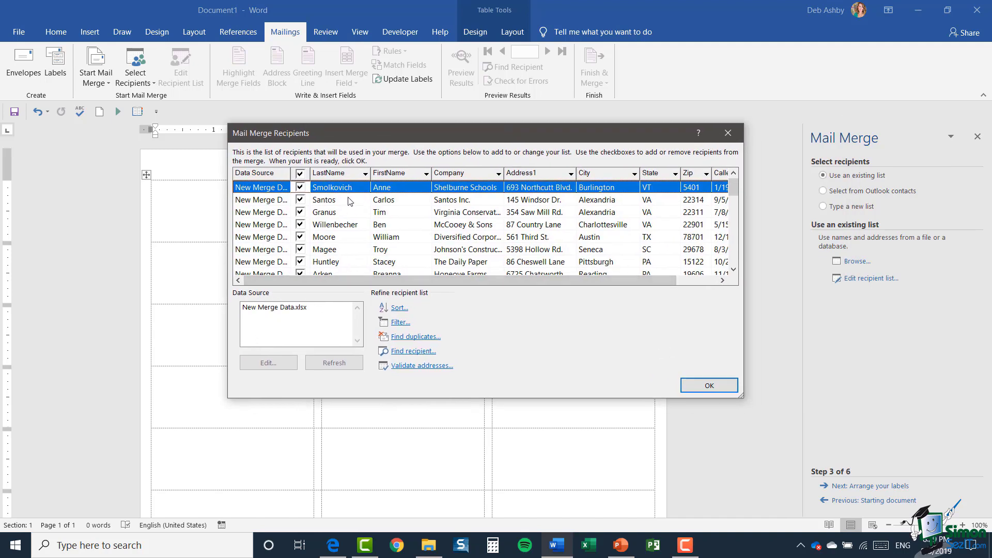
left_click_drag(596, 280, 623, 284)
Filter recipients to State Equal to VA, leaving three Virginia contacts.
left_click(396, 323)
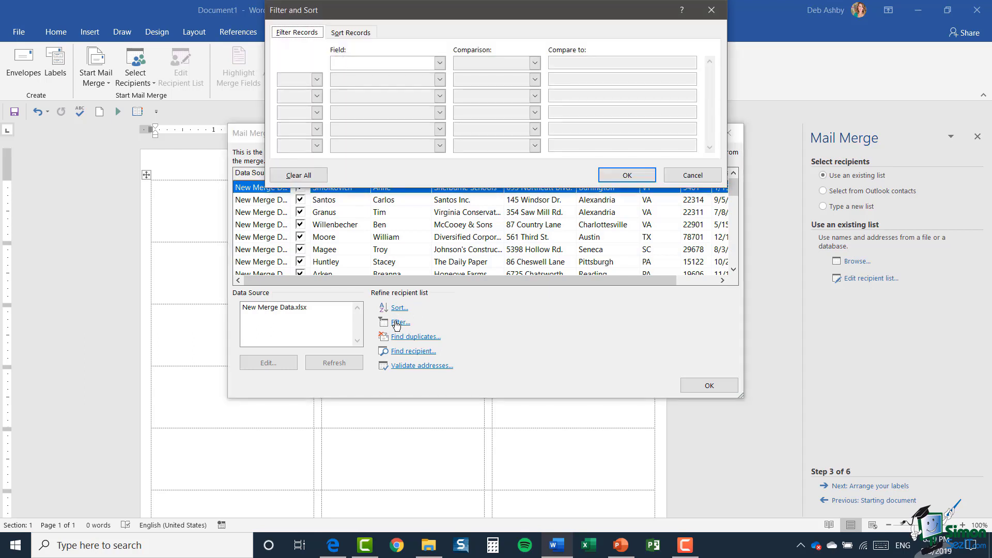
left_click(440, 63)
scroll(392, 93, "down", 2)
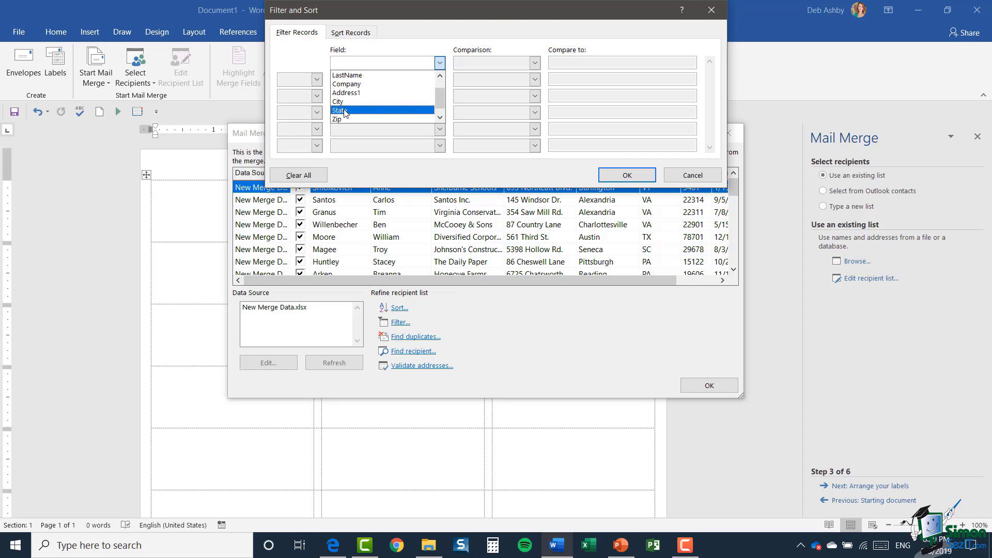
left_click(344, 110)
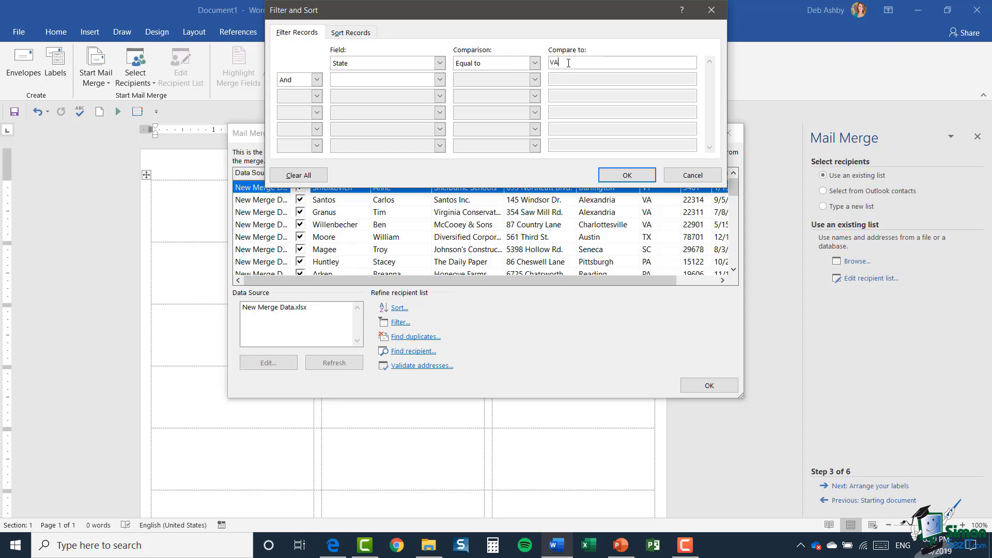
left_click(627, 175)
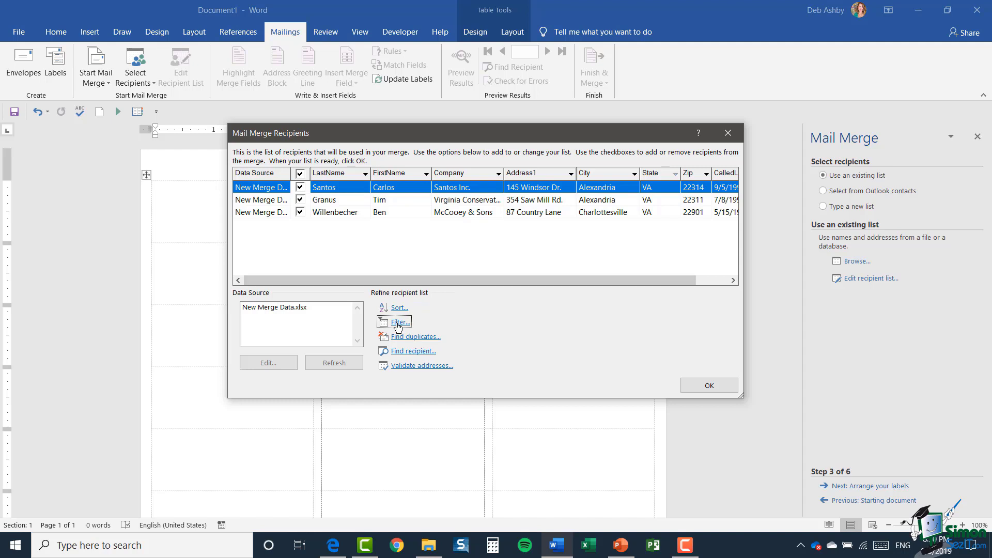
Set the State column filter back to (All) so every contact is listed.
left_click(656, 248)
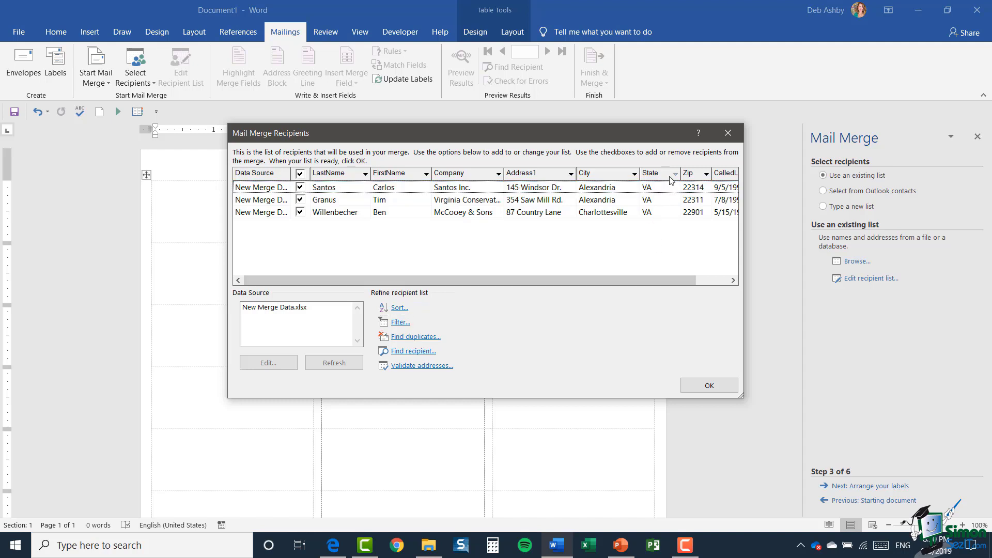
left_click(677, 175)
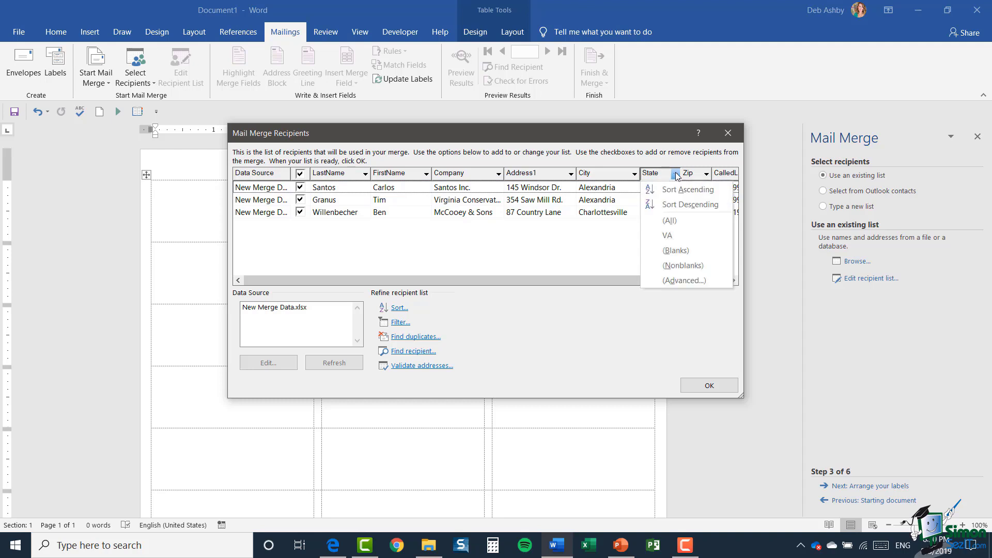
left_click(670, 225)
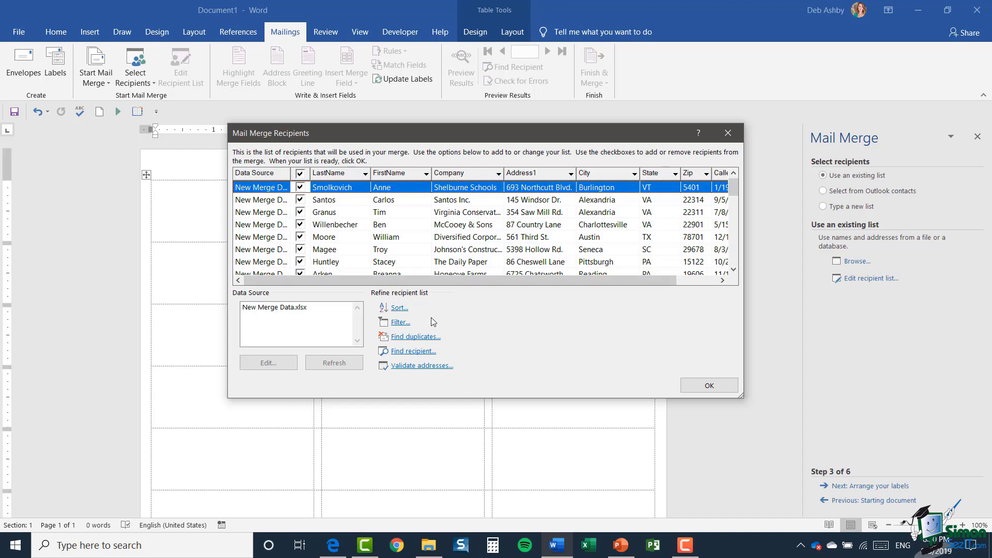
left_click(396, 308)
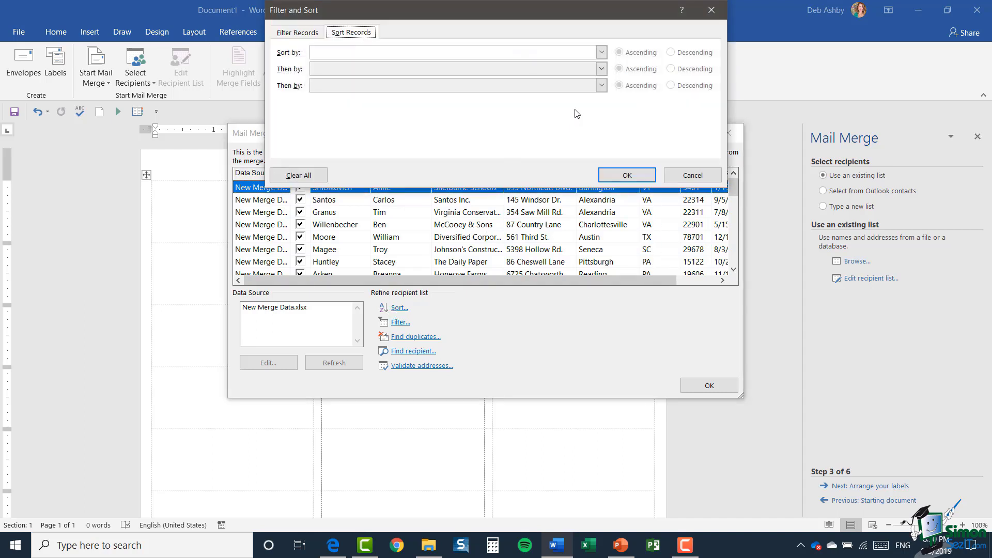
Sort the recipients by State ascending, starting with AR, AZ and CO contacts.
left_click(601, 52)
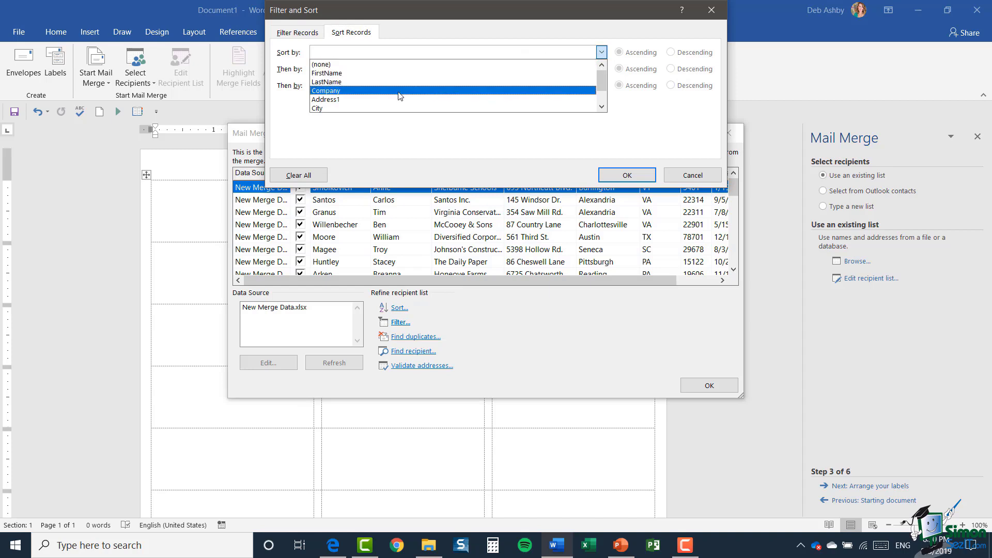
left_click(602, 106)
left_click(602, 107)
left_click(602, 106)
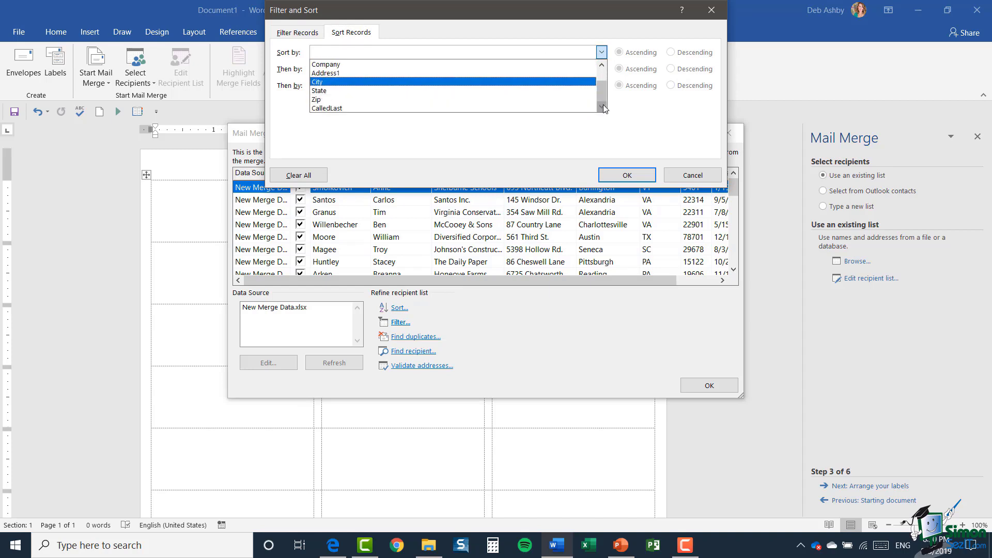
left_click(355, 92)
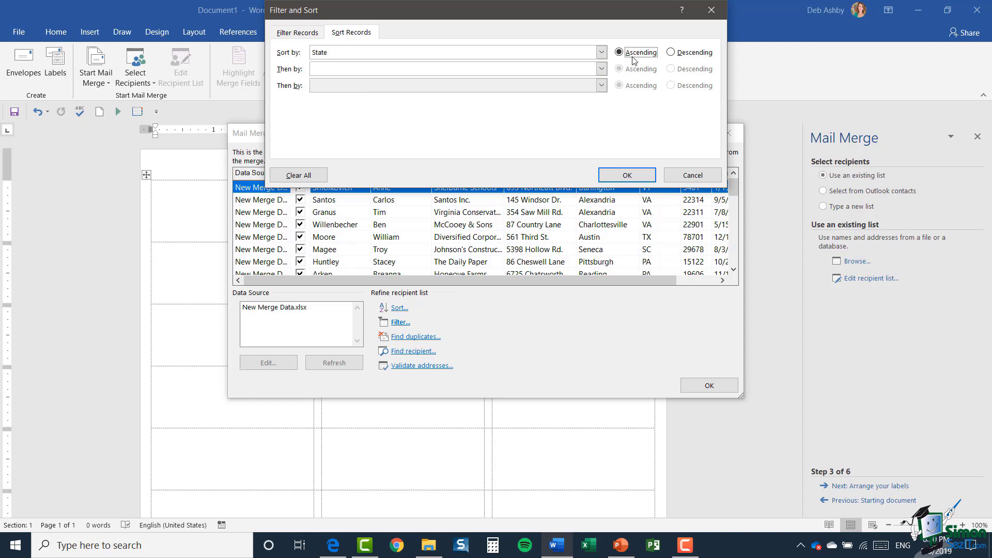
left_click(631, 176)
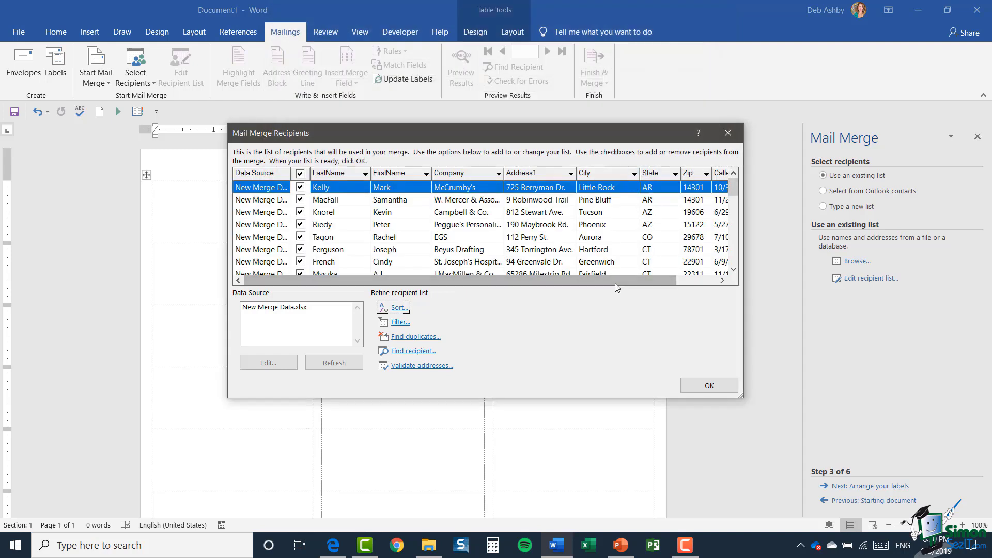
left_click_drag(616, 281, 551, 279)
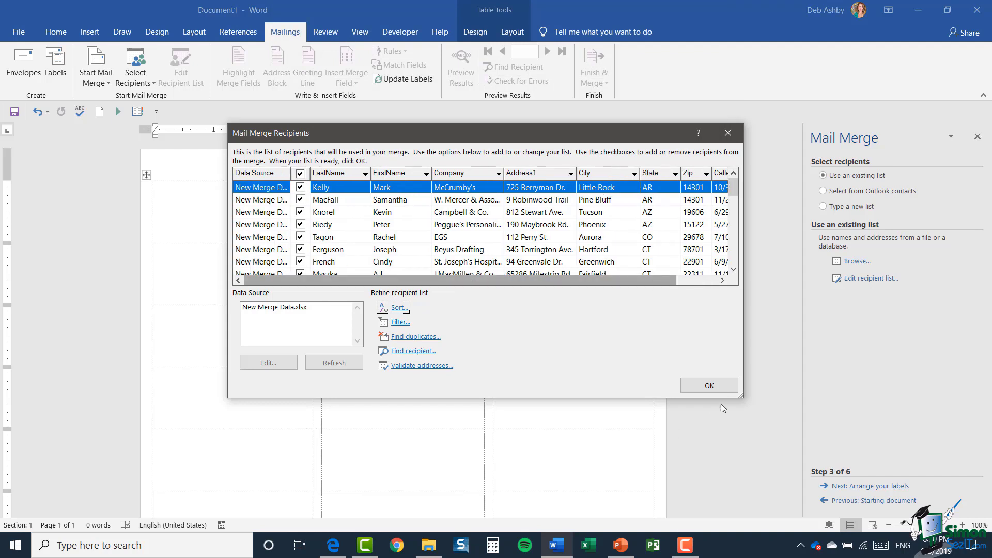
Accept the sorted recipients, advance to step 4 Arrange your labels, and click into the first label.
left_click(710, 386)
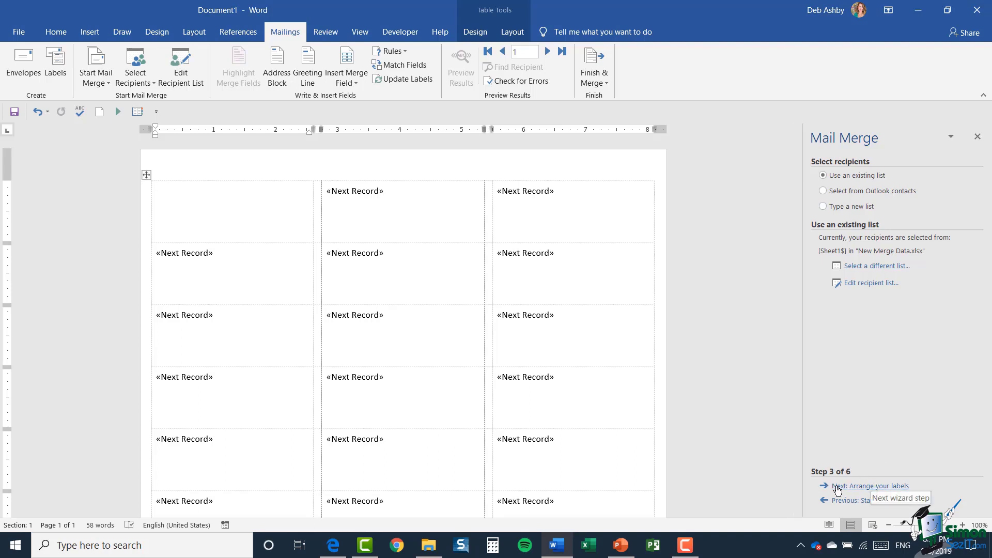
left_click(868, 487)
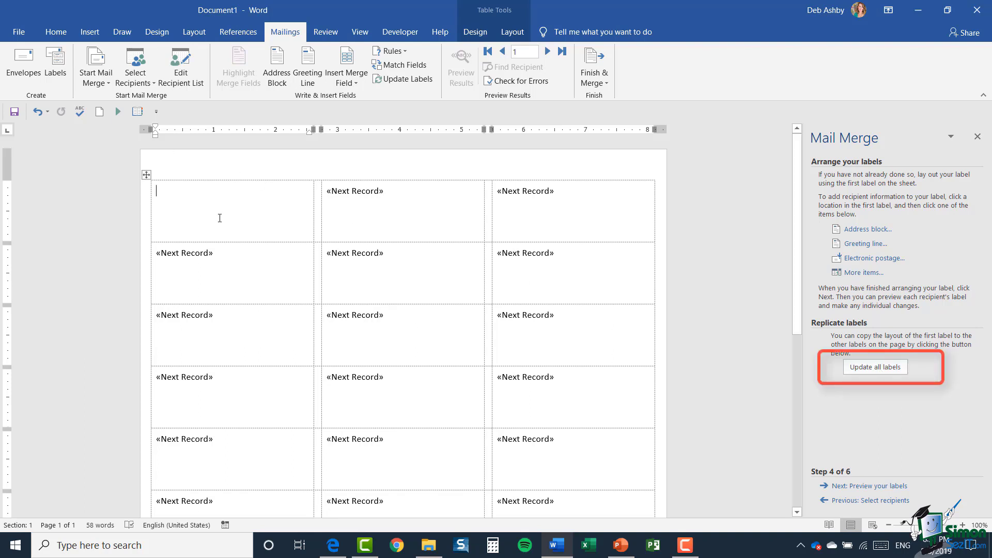
left_click(885, 368)
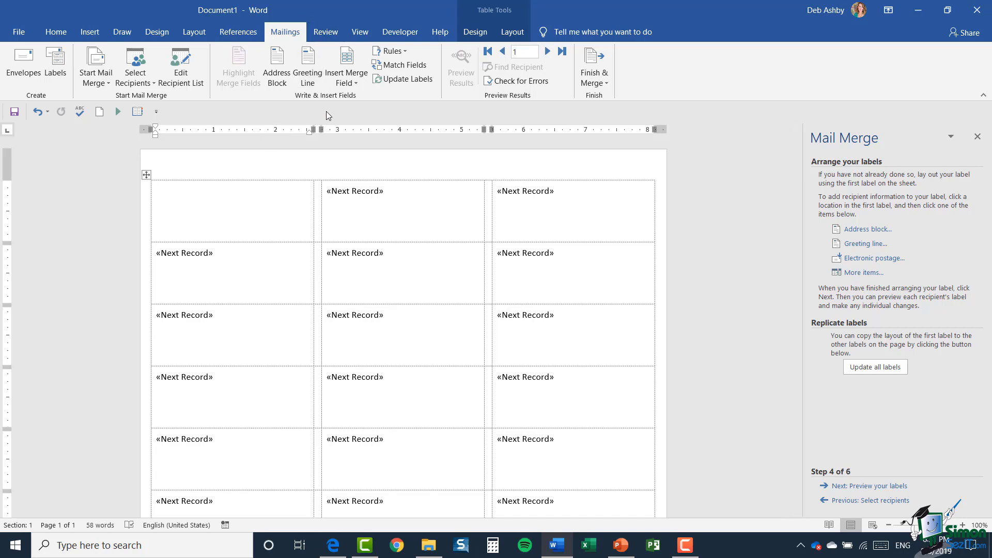
Insert «Company» on the first line and «FirstName» «LastName» on the second line of the first label.
left_click(361, 81)
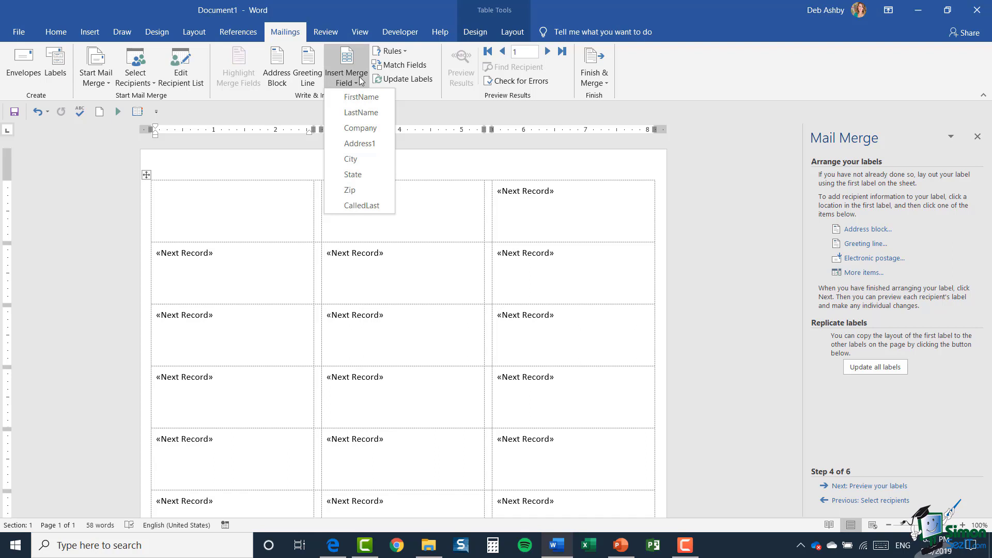
left_click(362, 128)
key("Return")
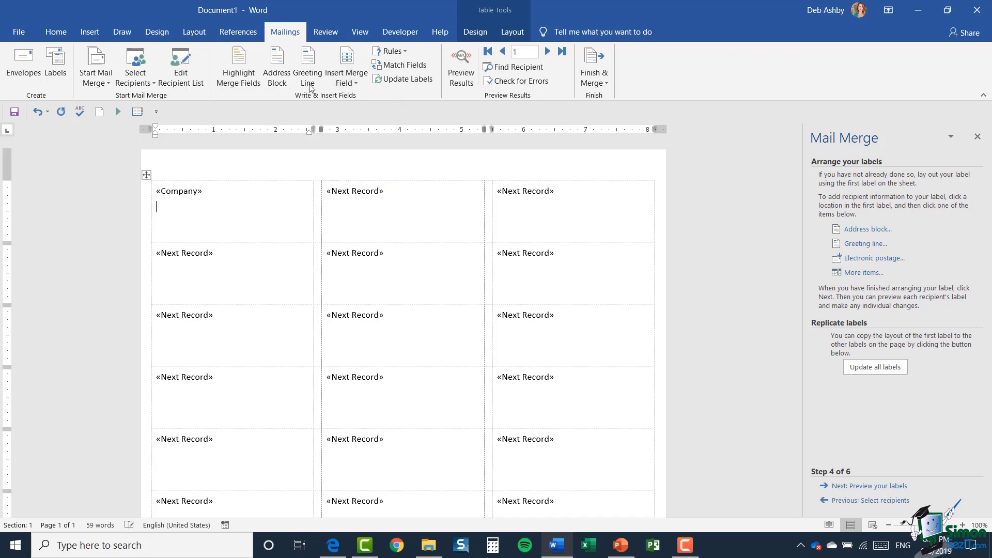
left_click(346, 82)
left_click(358, 97)
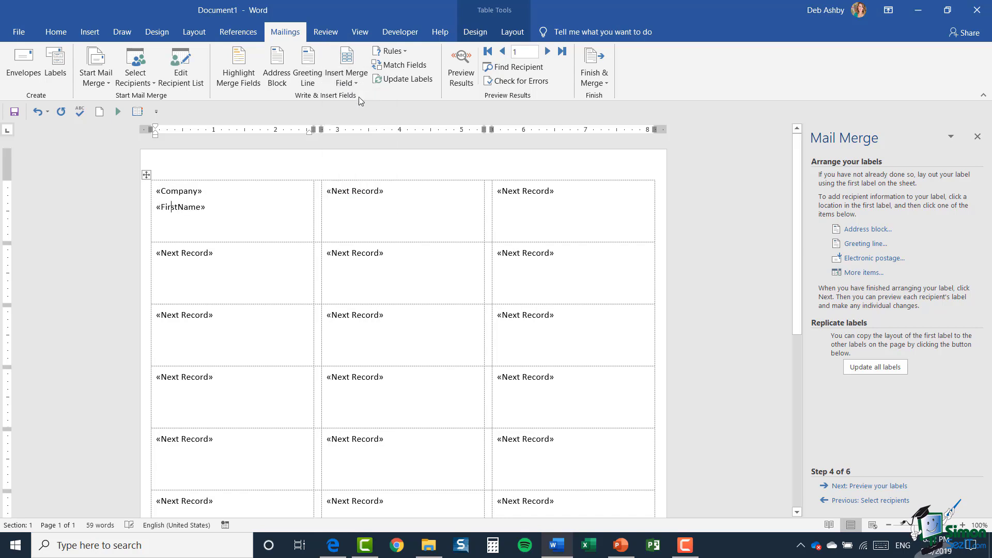
left_click(354, 79)
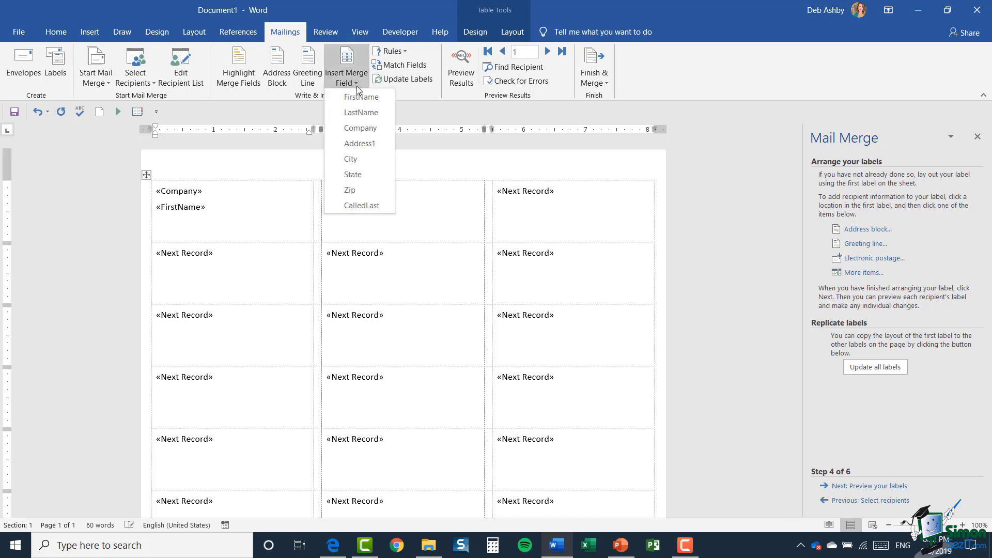
left_click(362, 112)
key("Return")
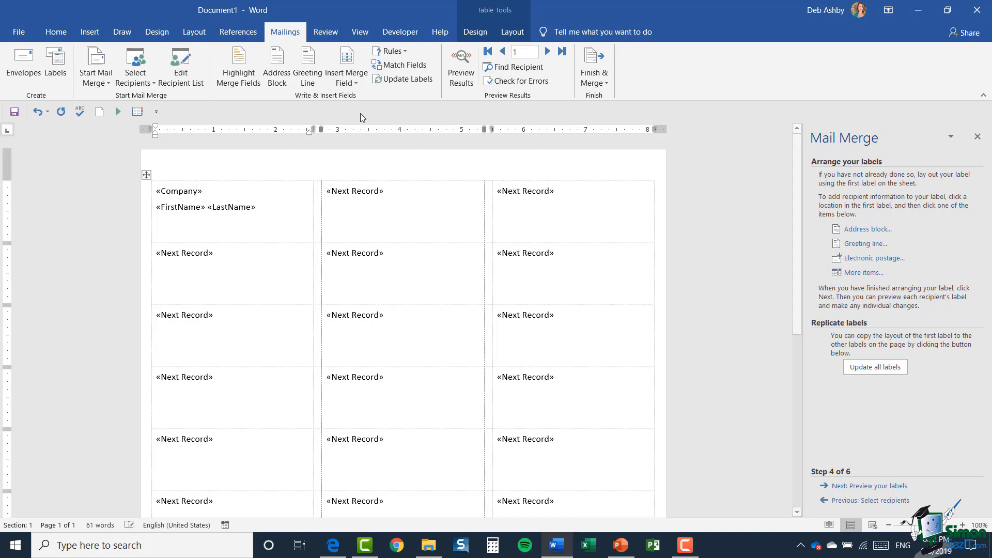
Add «Address1» and a «City», «State», «Zip» line, then select the label's fields.
left_click(353, 82)
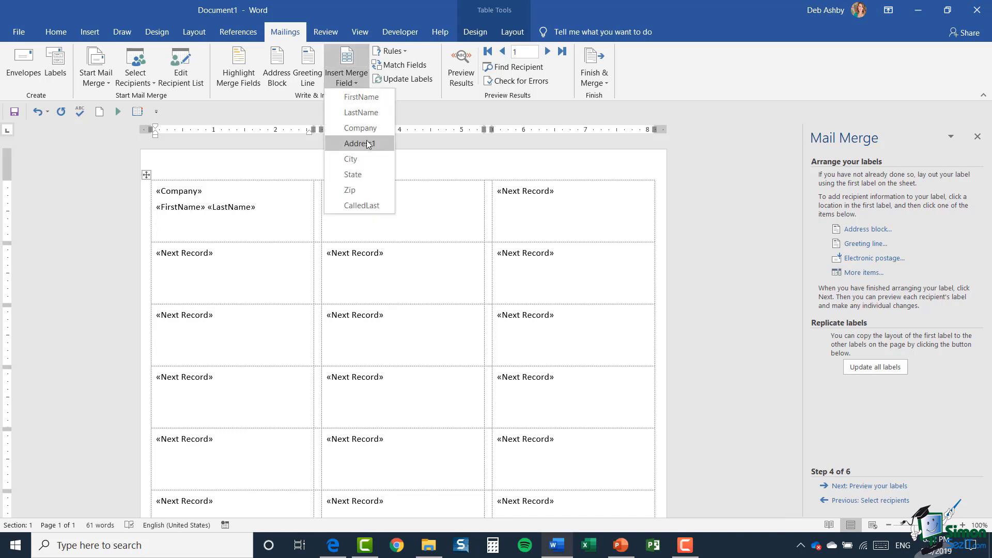
left_click(367, 141)
key("Return")
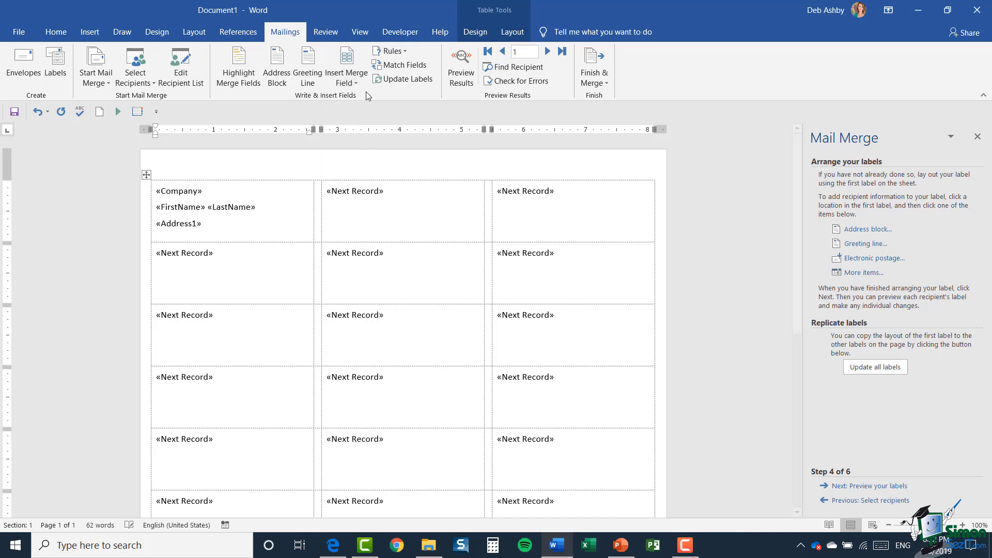
left_click(355, 82)
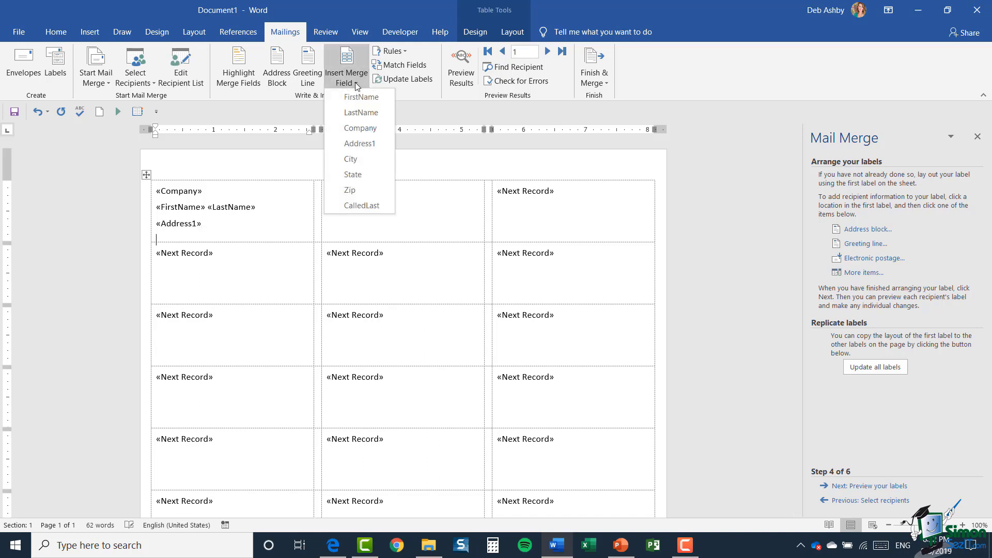
left_click(360, 159)
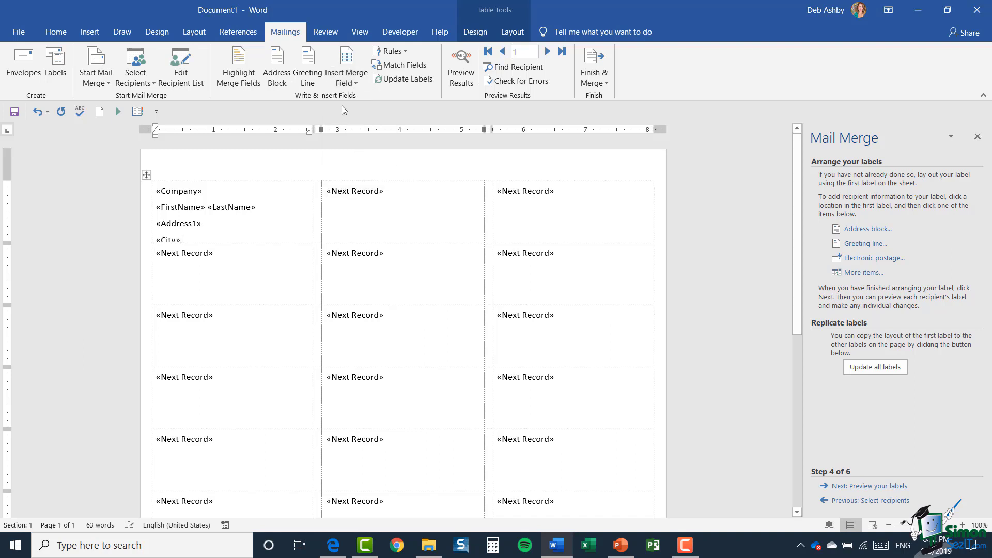
left_click(355, 82)
left_click(371, 174)
left_click(356, 79)
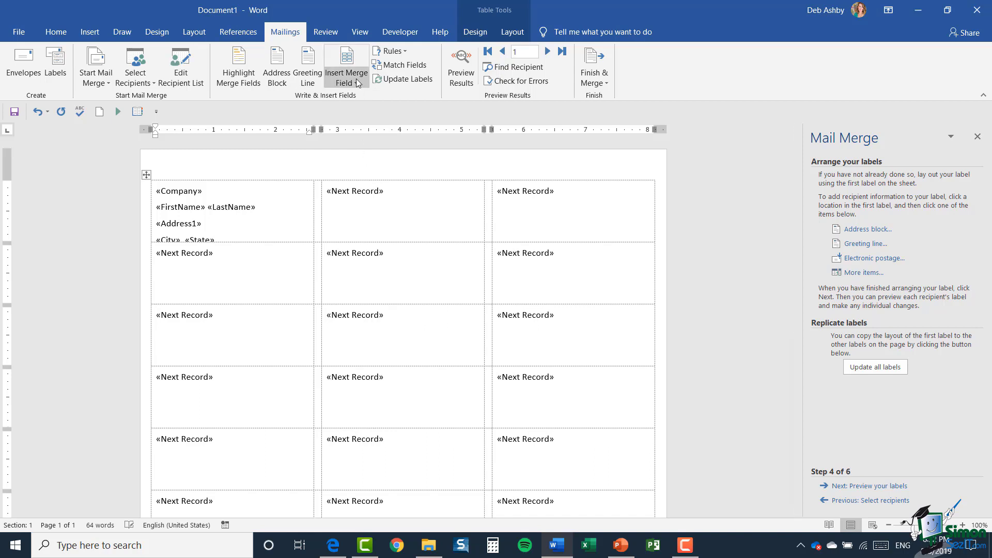
left_click(357, 190)
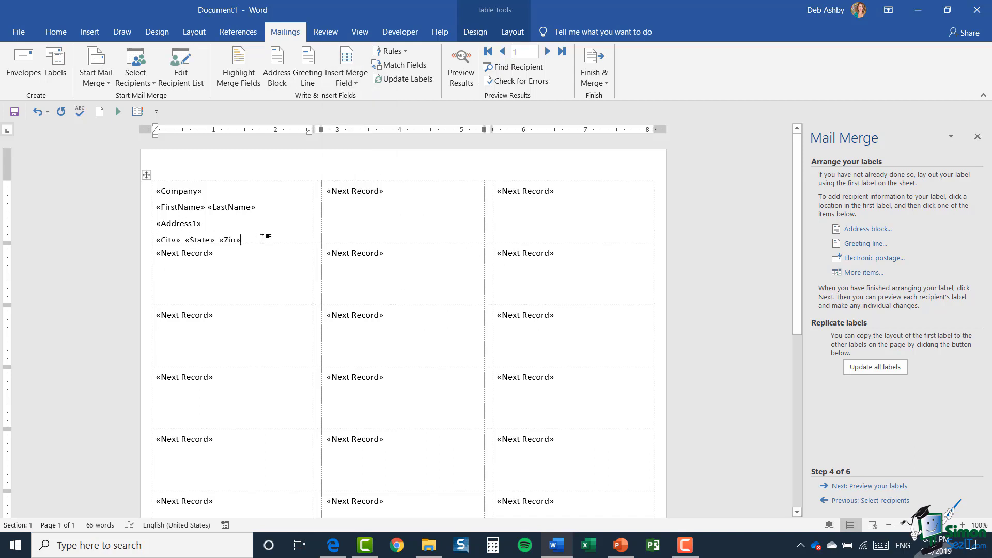
left_click_drag(240, 239, 146, 189)
Shrink the first label's merge fields to font size 10.
left_click(56, 31)
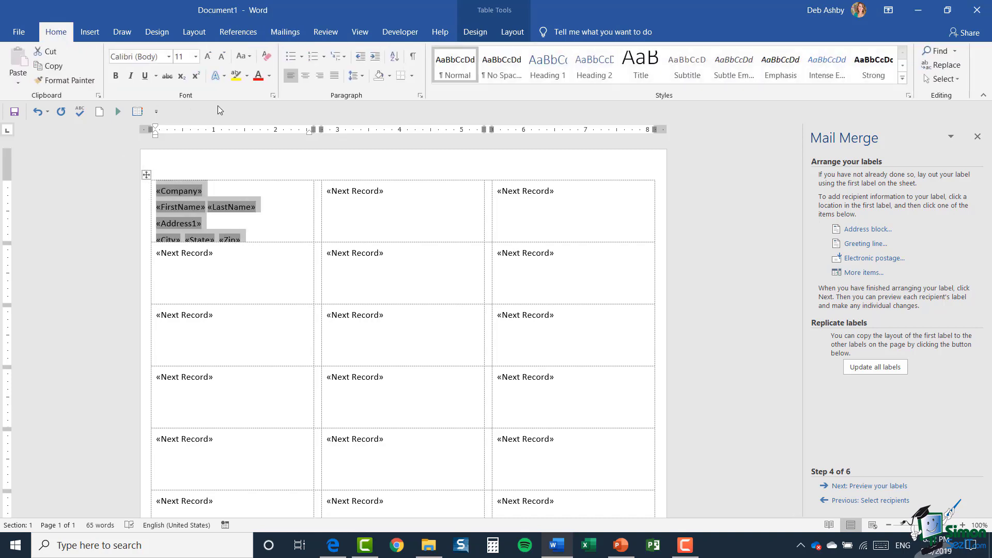
left_click(222, 56)
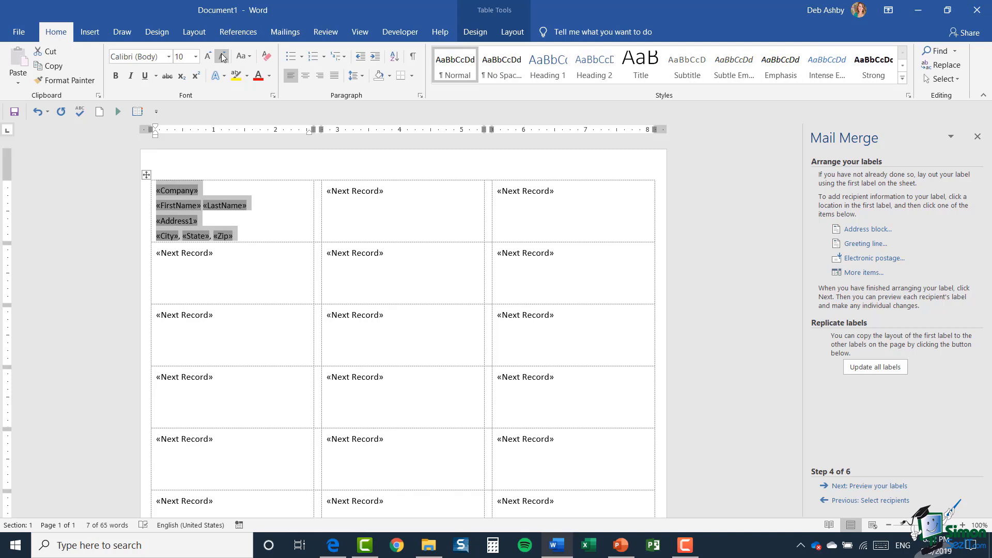
left_click(276, 209)
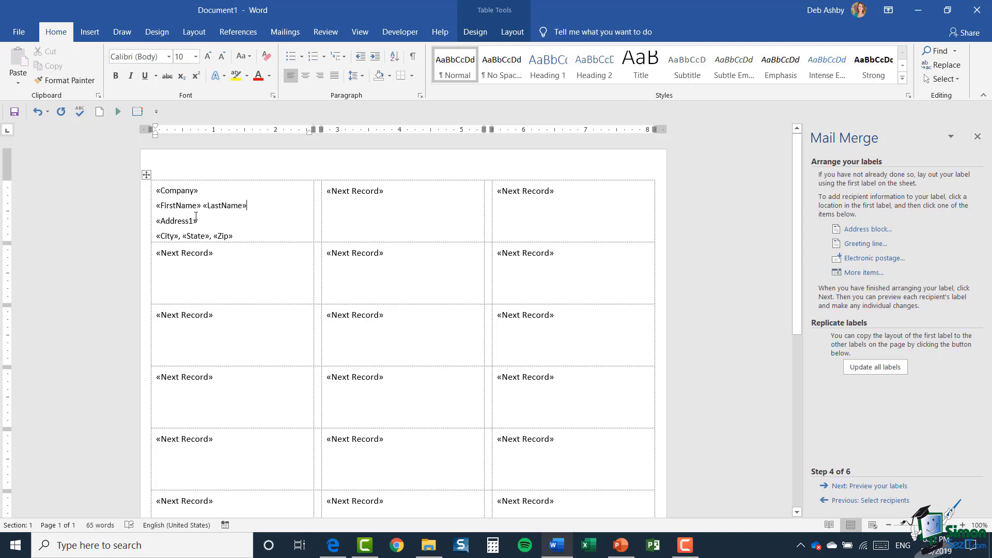
Update all labels so every label copies the first label's layout.
left_click(874, 368)
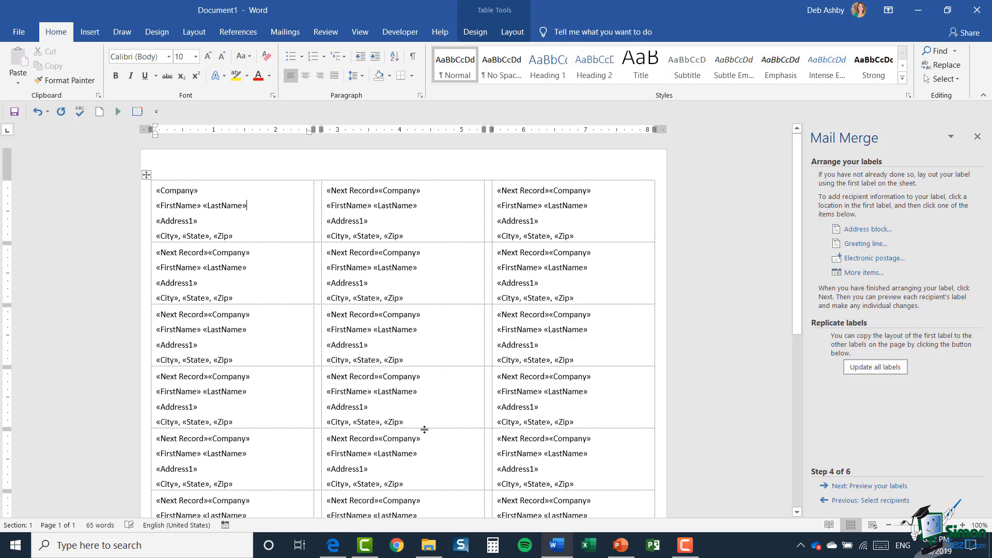
scroll(542, 239, "down", 6)
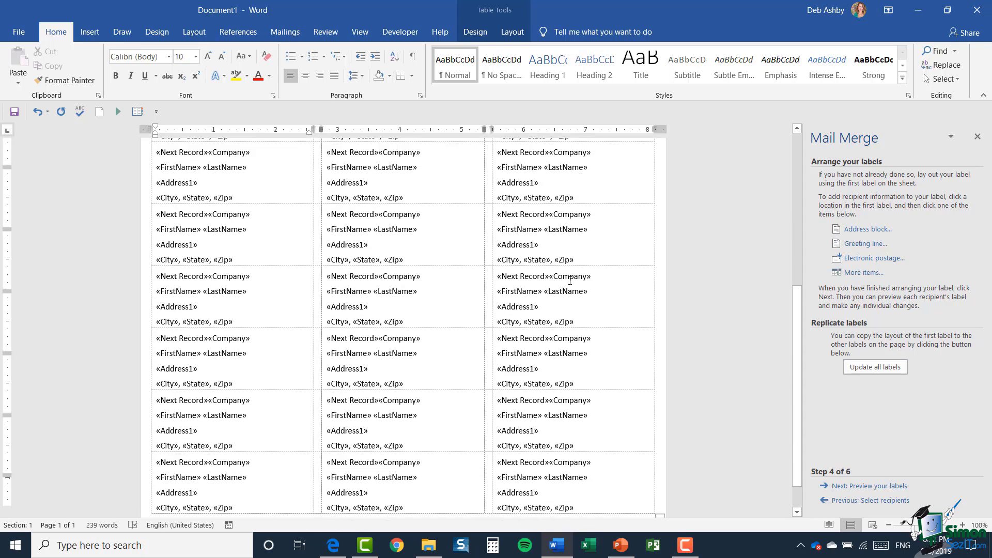
scroll(570, 281, "up", 6)
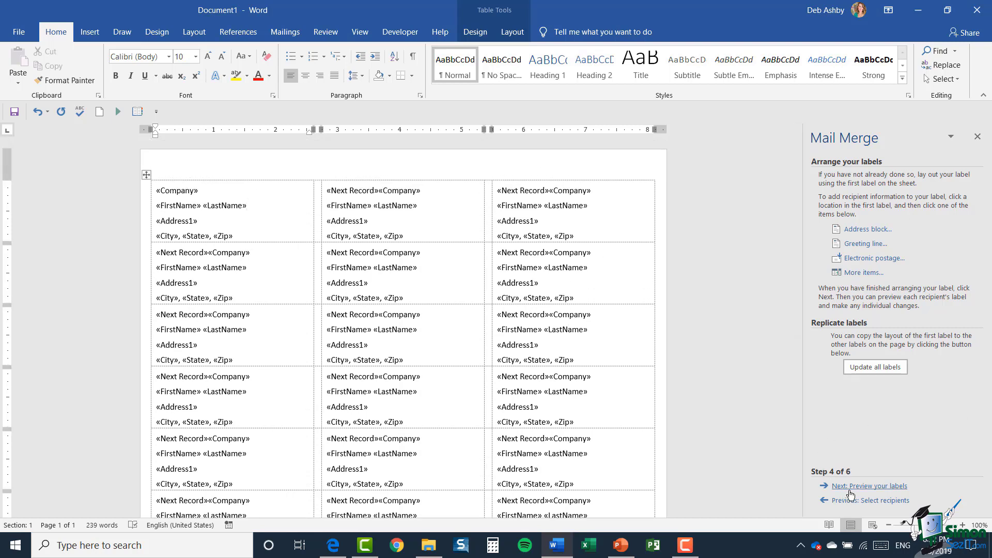
Preview labels showing real recipient companies and addresses, then advance to step 6, Complete the merge.
left_click(870, 486)
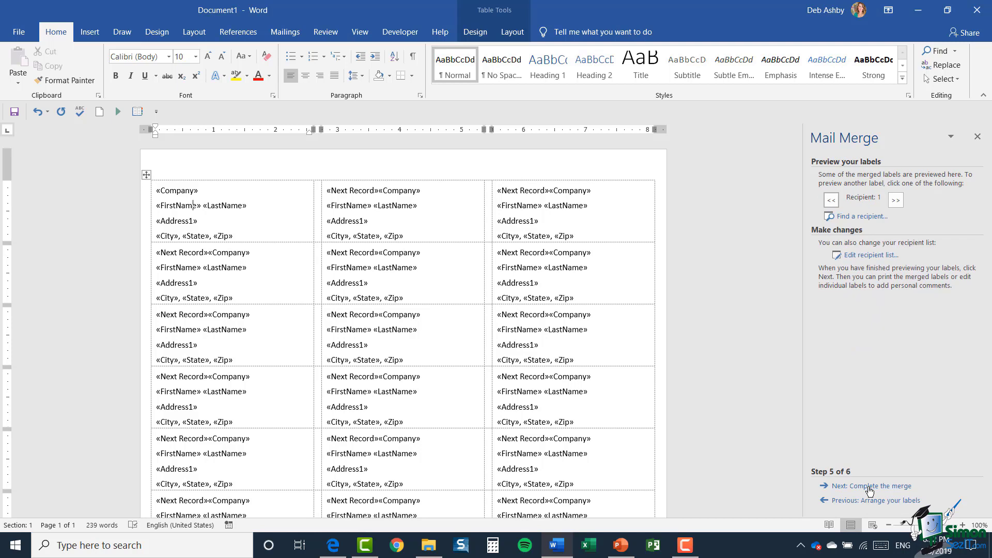
scroll(407, 243, "down", 8)
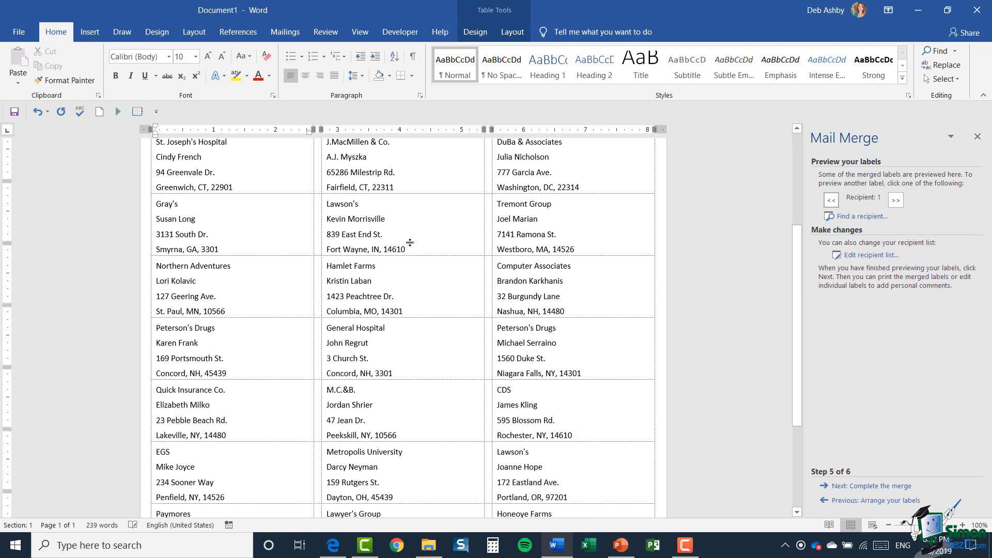
scroll(409, 242, "up", 8)
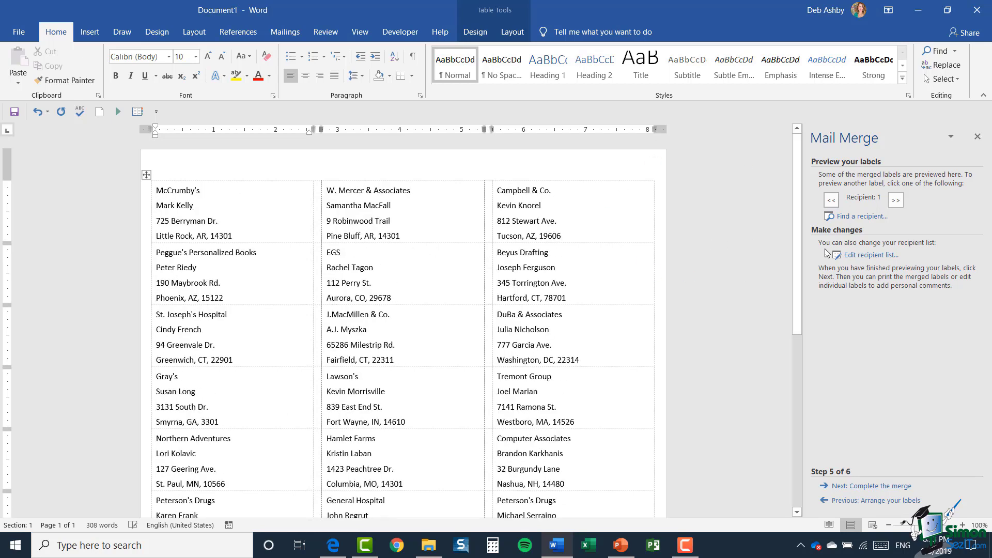
left_click(882, 486)
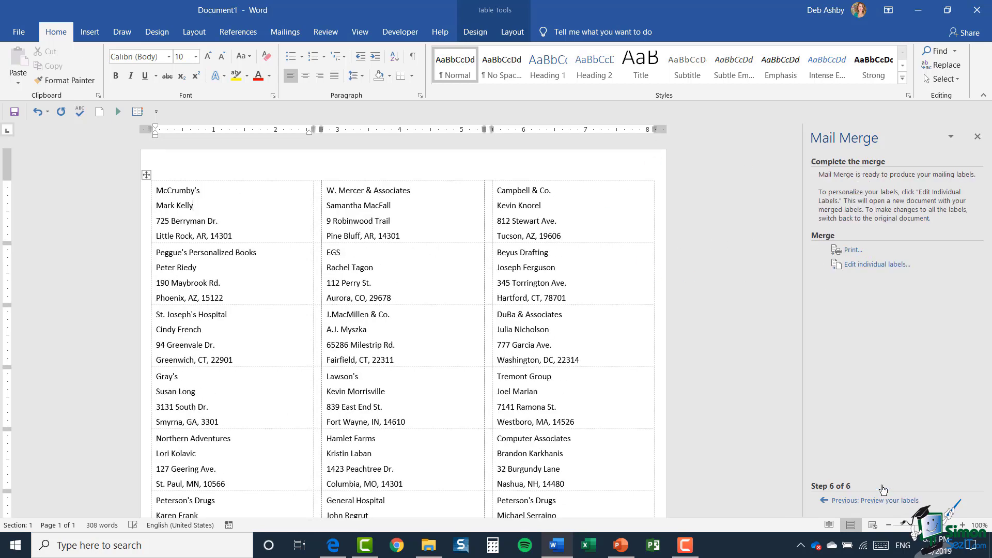
Merge all records into a new Labels1 document and scroll through the merged labels.
left_click(873, 266)
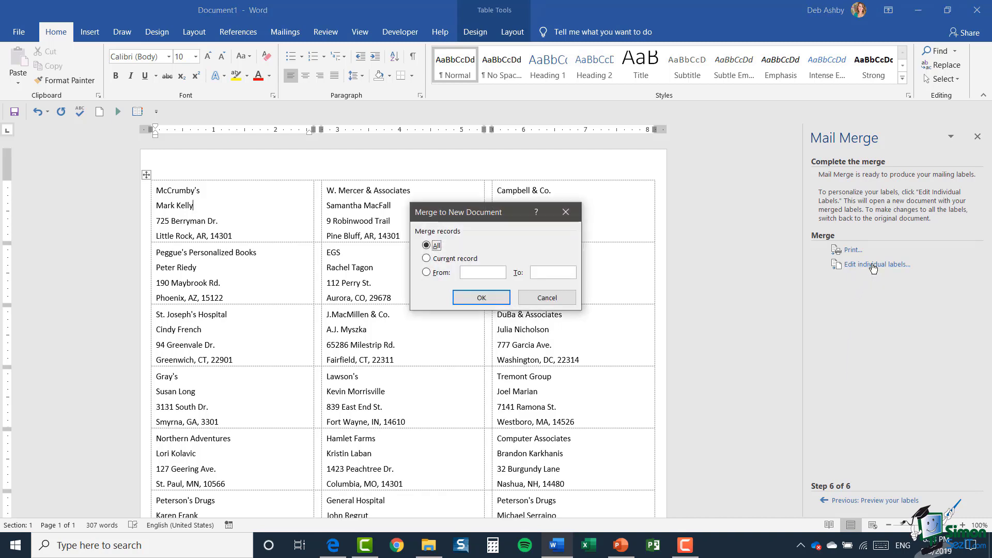
left_click(483, 297)
scroll(509, 288, "down", 3)
scroll(509, 289, "down", 15)
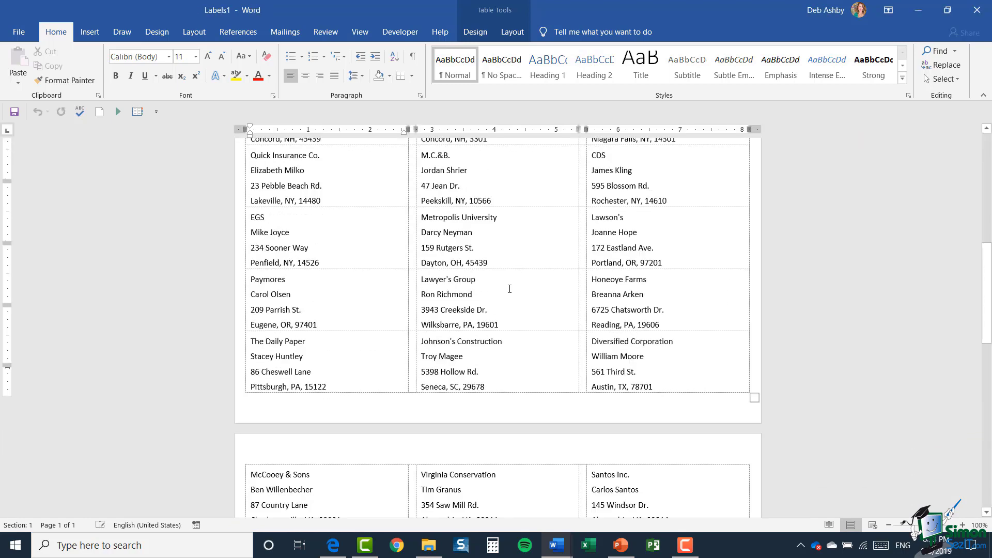
scroll(510, 288, "up", 10)
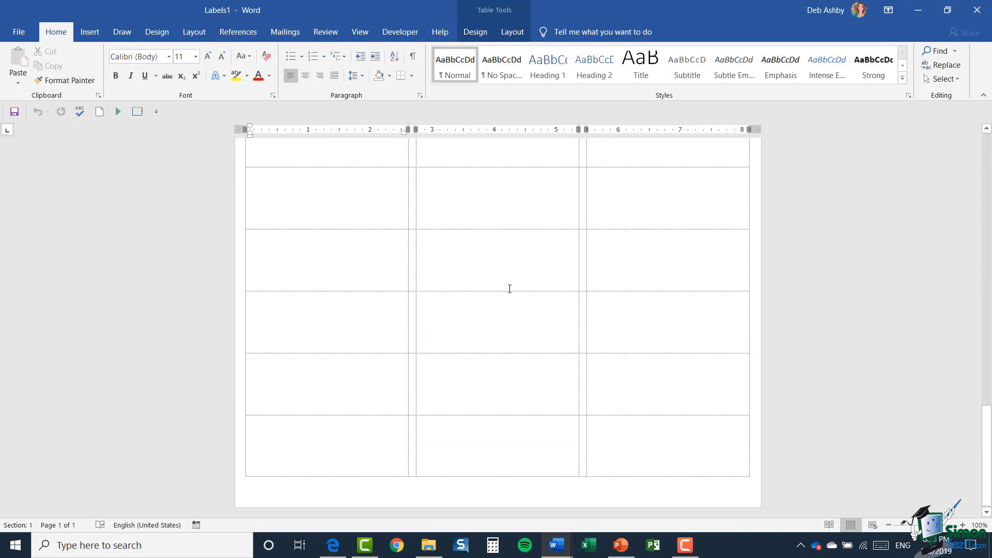
scroll(503, 289, "up", 3)
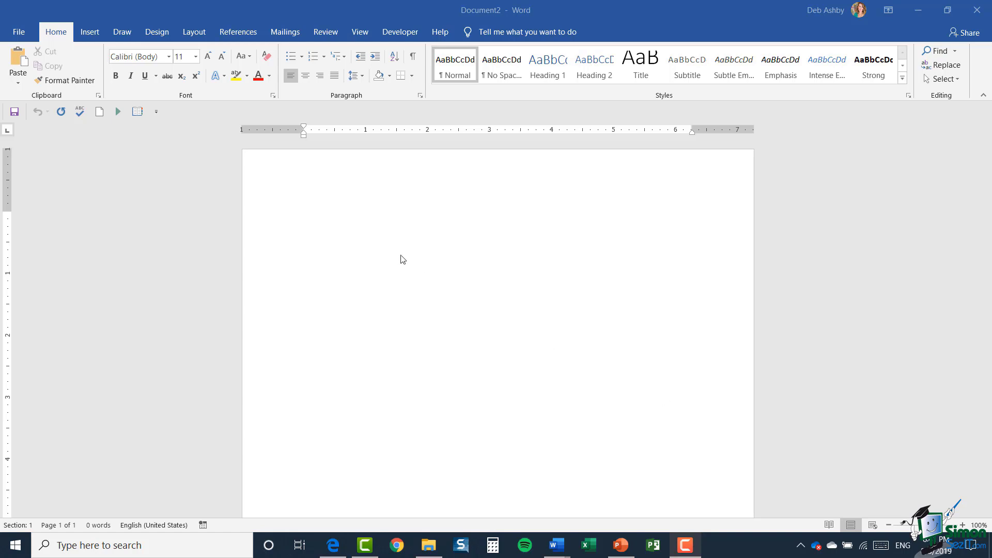
Start a Directory mail merge in the blank document, using the current document as the starting point.
left_click(308, 216)
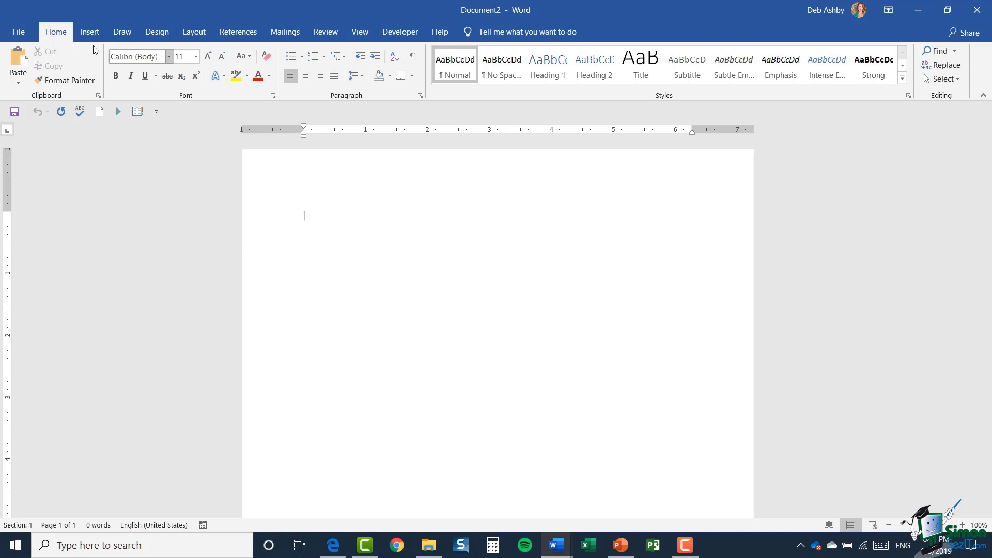
left_click(287, 34)
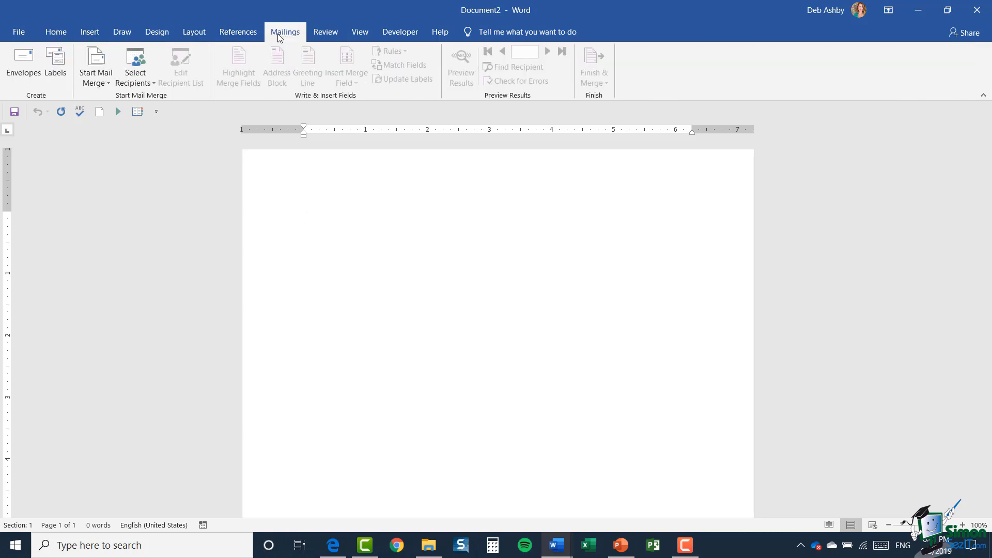
left_click(95, 78)
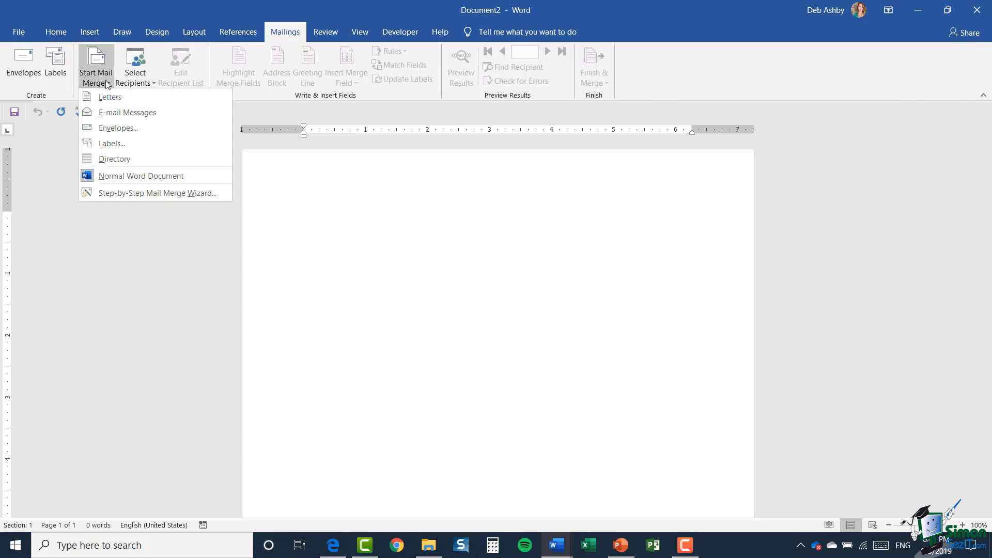
left_click(111, 192)
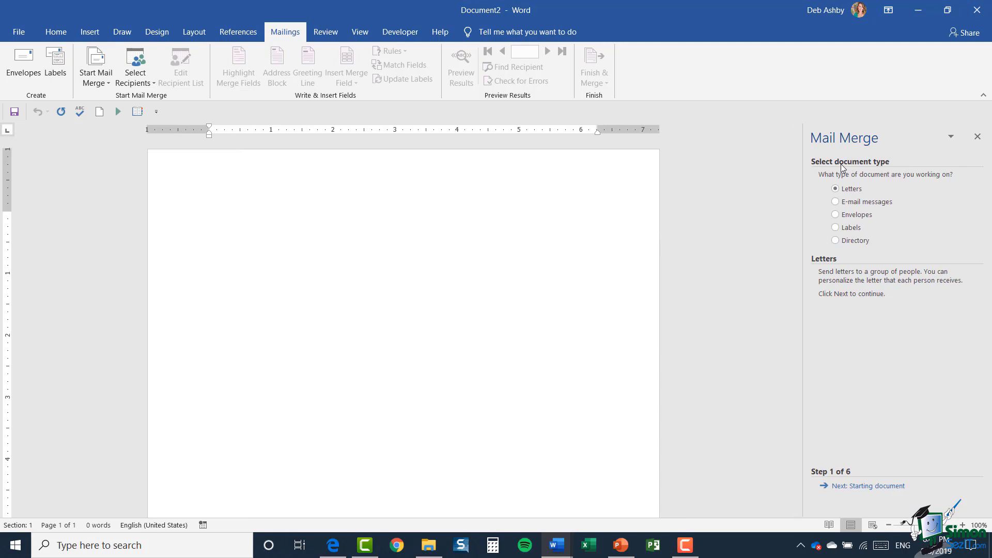
left_click(835, 240)
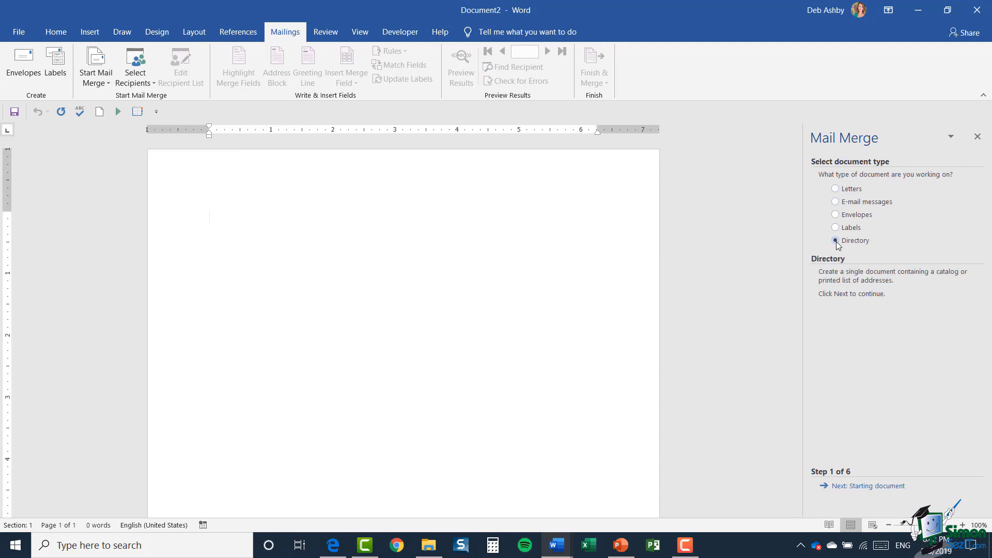
left_click(868, 486)
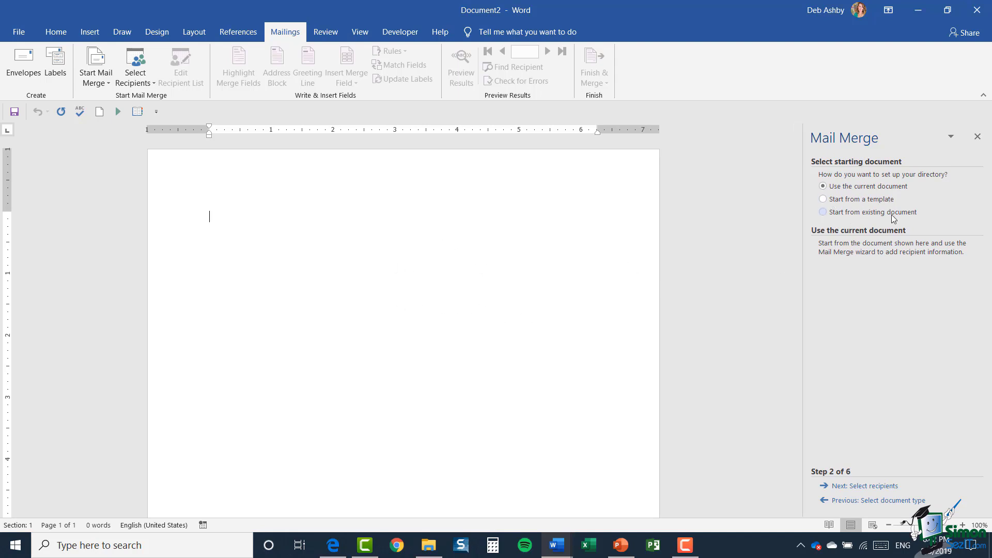
left_click(872, 486)
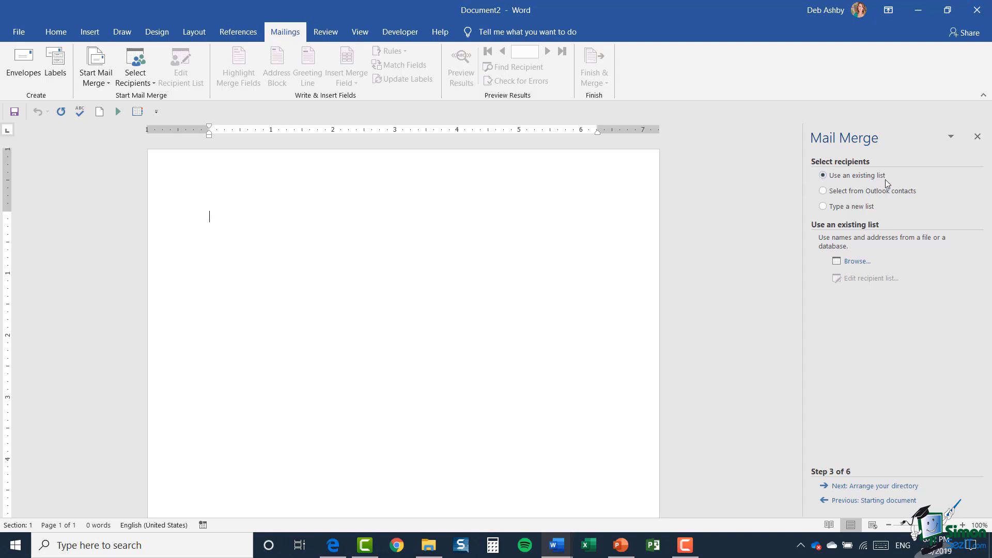
Load Sheet1$ of New Merge Data.xlsx as the recipient list, keeping all contacts included.
left_click(858, 264)
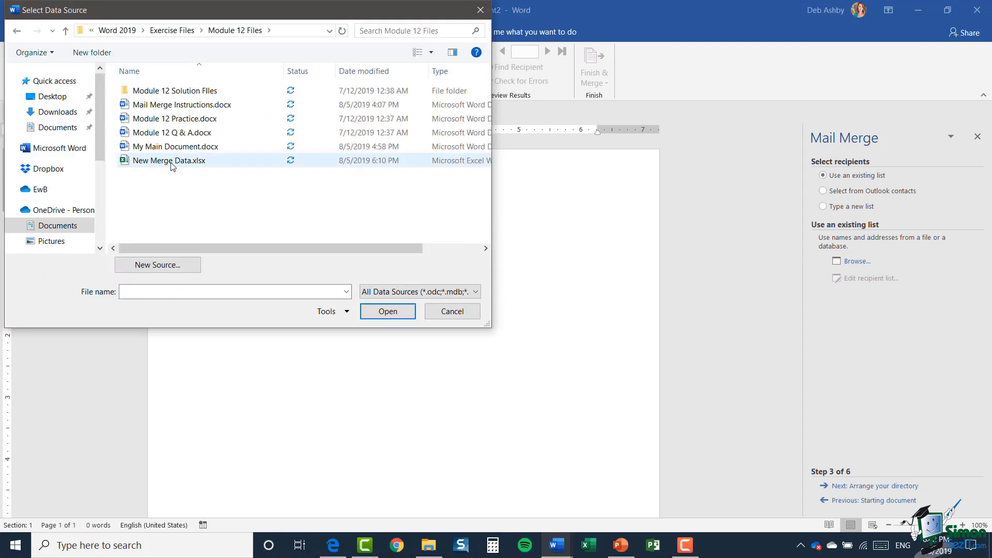
left_click(170, 161)
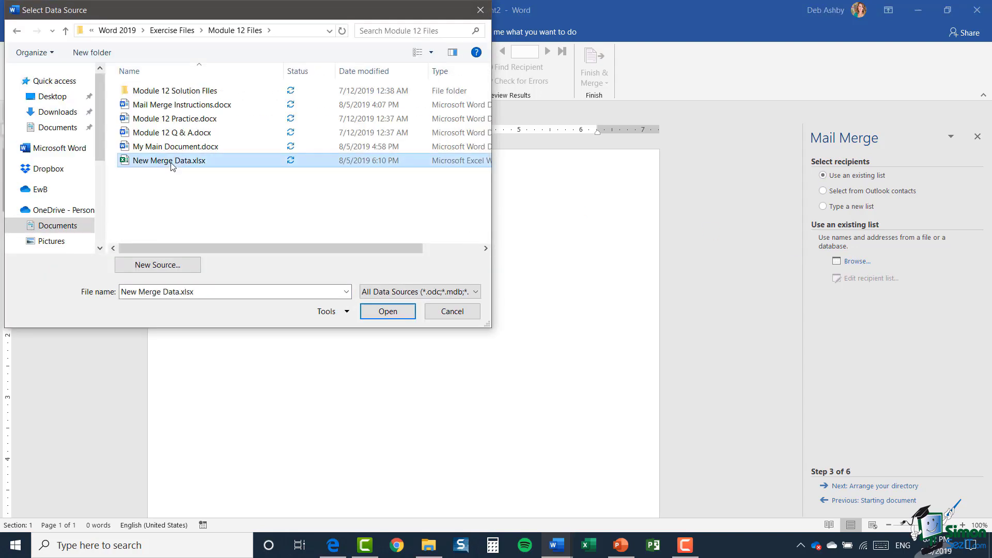
left_click(393, 312)
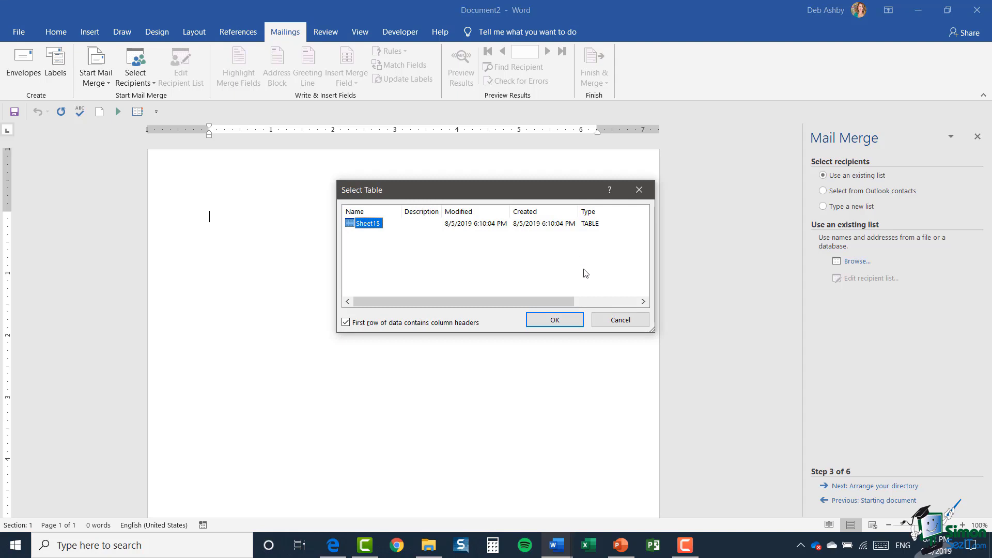
left_click(553, 321)
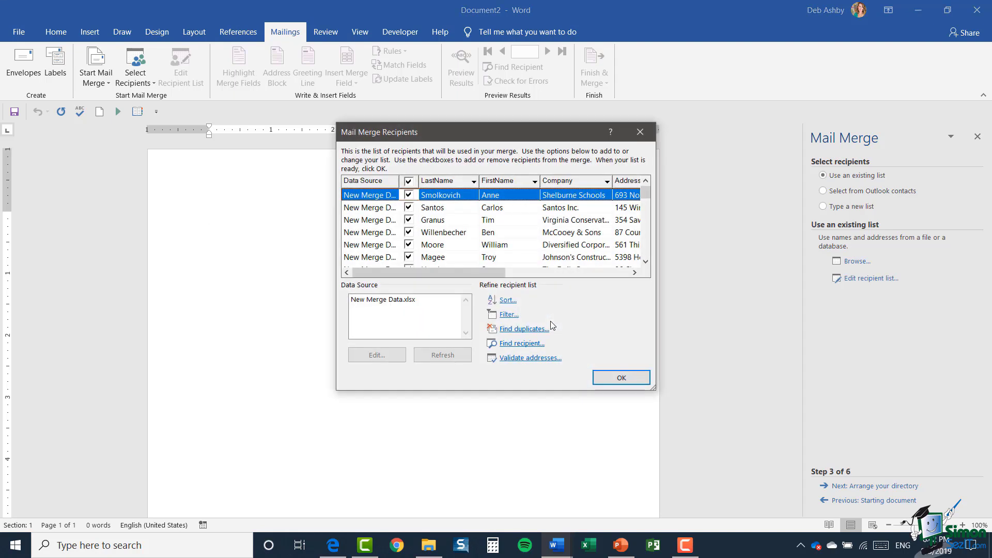
left_click_drag(495, 274, 509, 277)
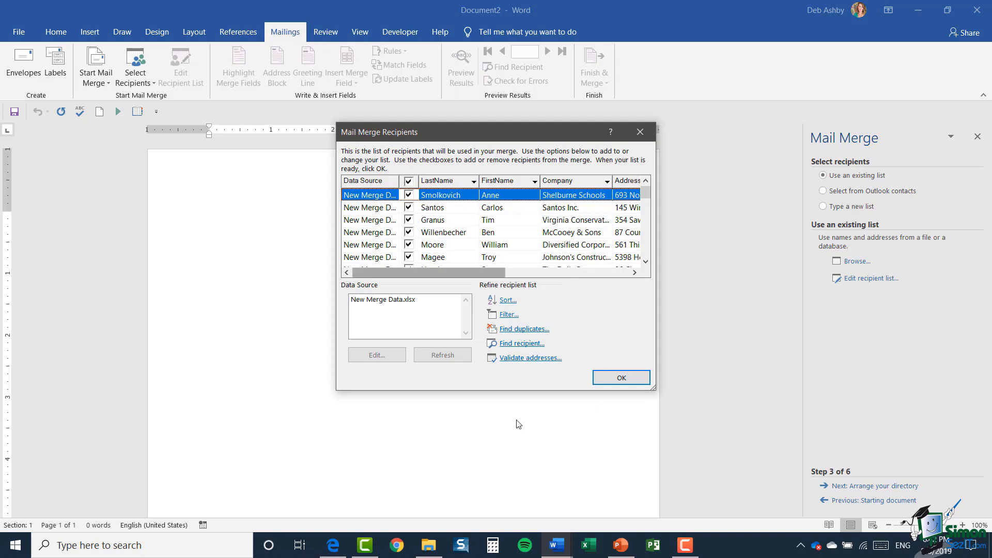
left_click(612, 384)
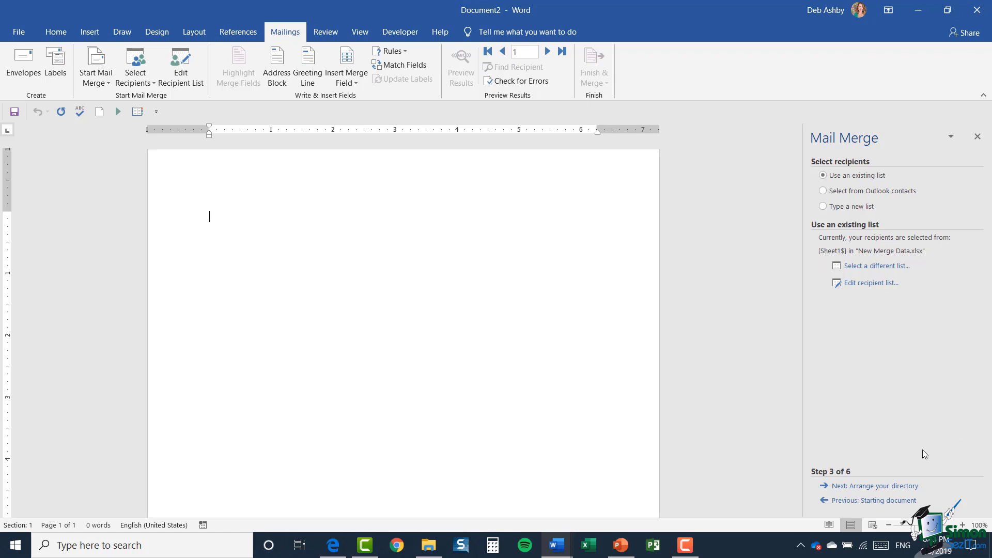
Insert the «FirstName» and «LastName» fields on the directory entry's first line.
left_click(877, 486)
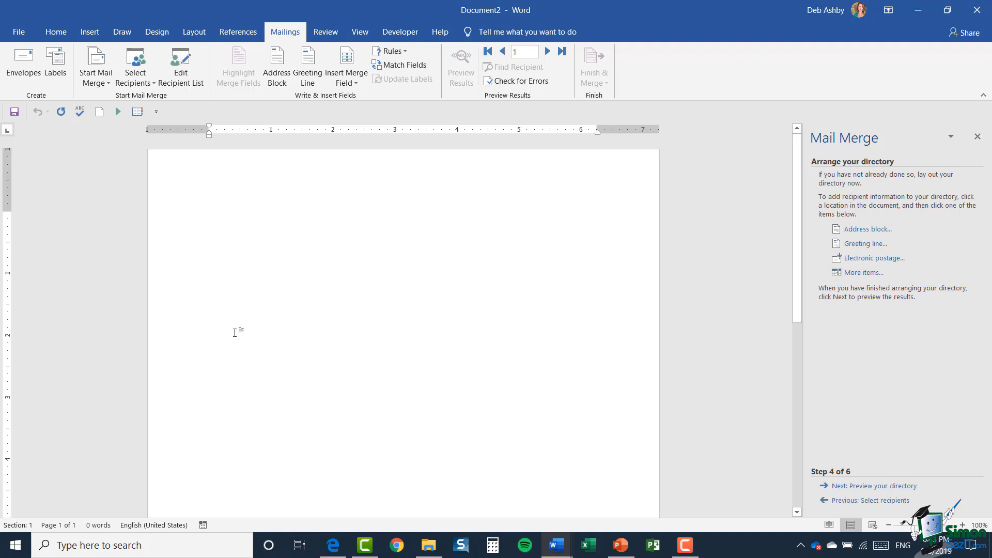
left_click(355, 78)
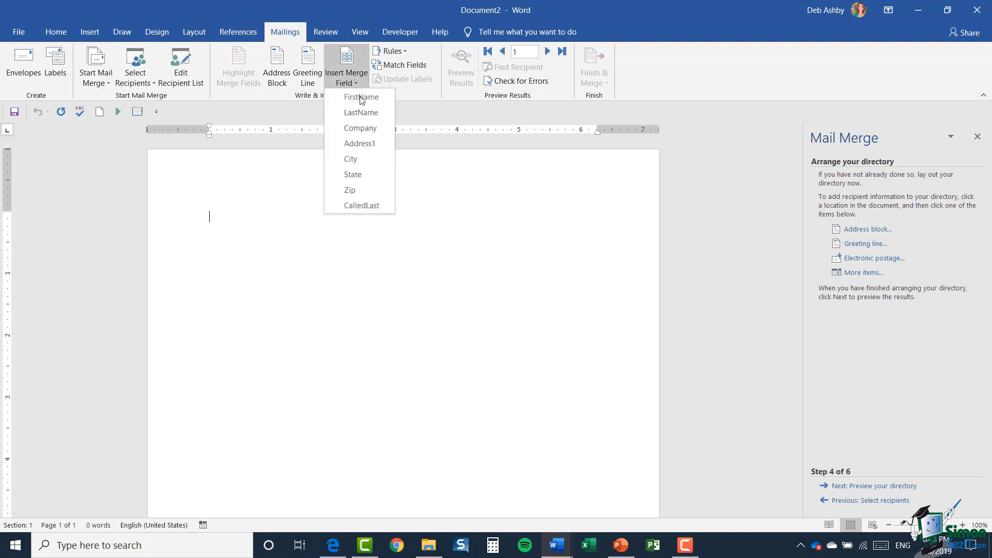
left_click(361, 98)
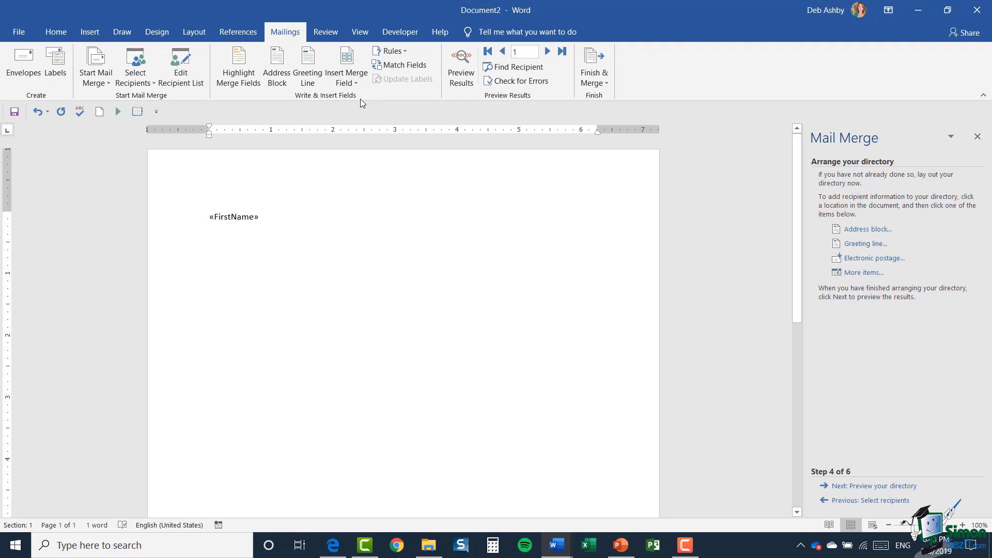
left_click(347, 76)
left_click(360, 113)
key("Return")
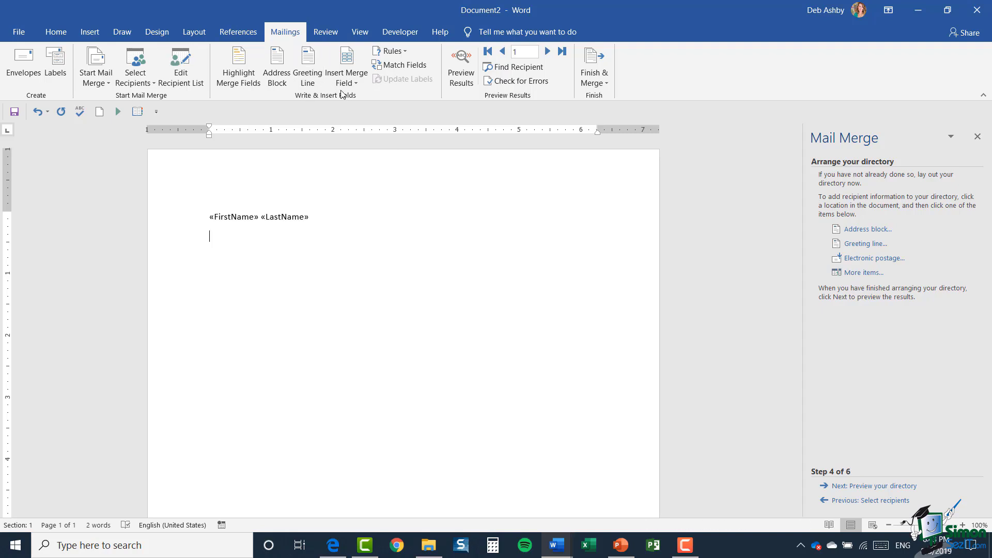
Add «Company» below the name, then a 'Date Last Called: «CalledLast»' line and a blank line.
left_click(351, 76)
left_click(359, 128)
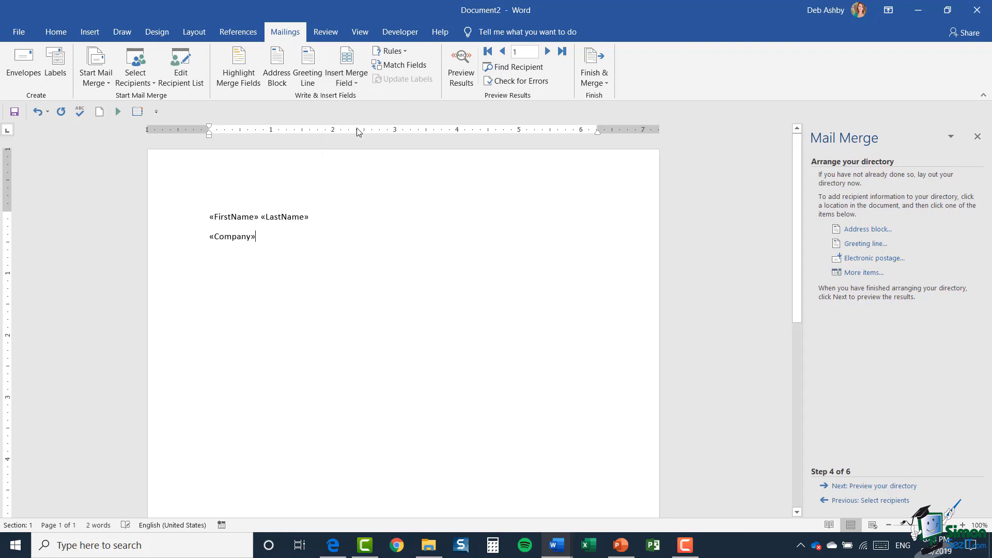
key("Return")
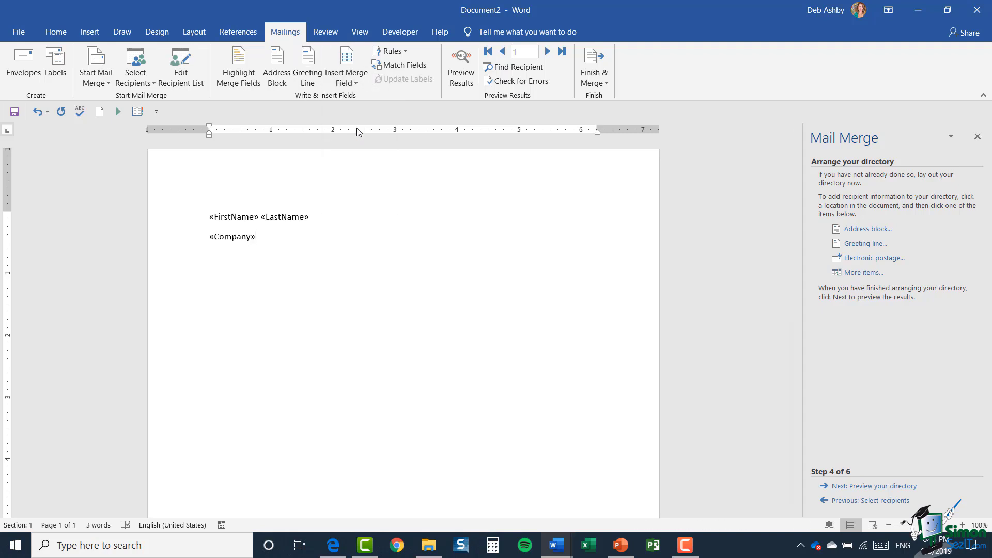
type("D")
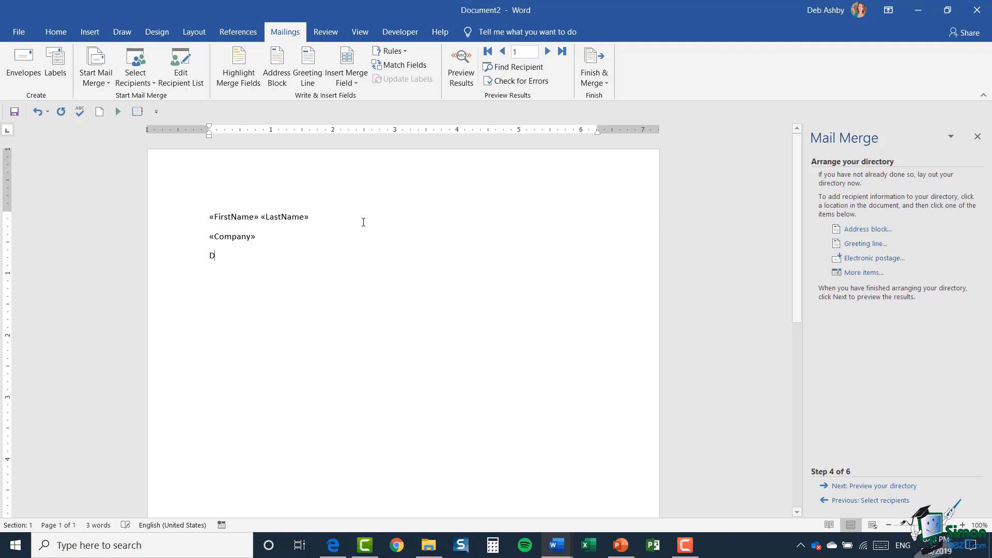
type("ate Last")
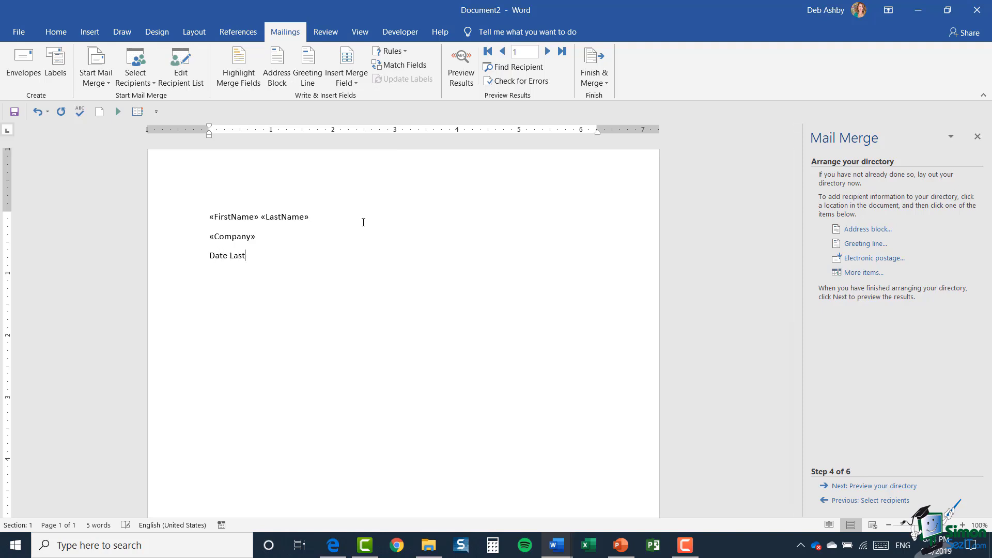
type(" Called:")
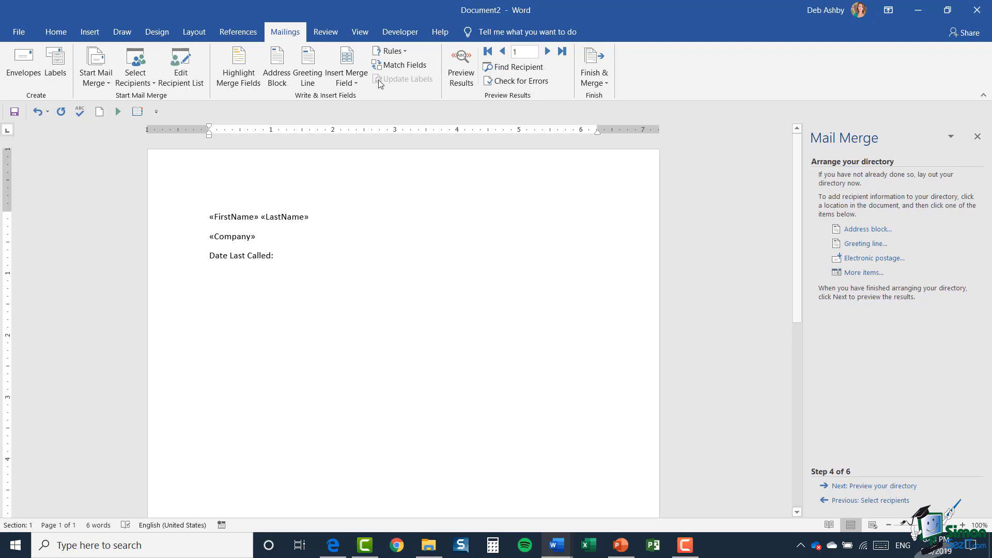
left_click(351, 85)
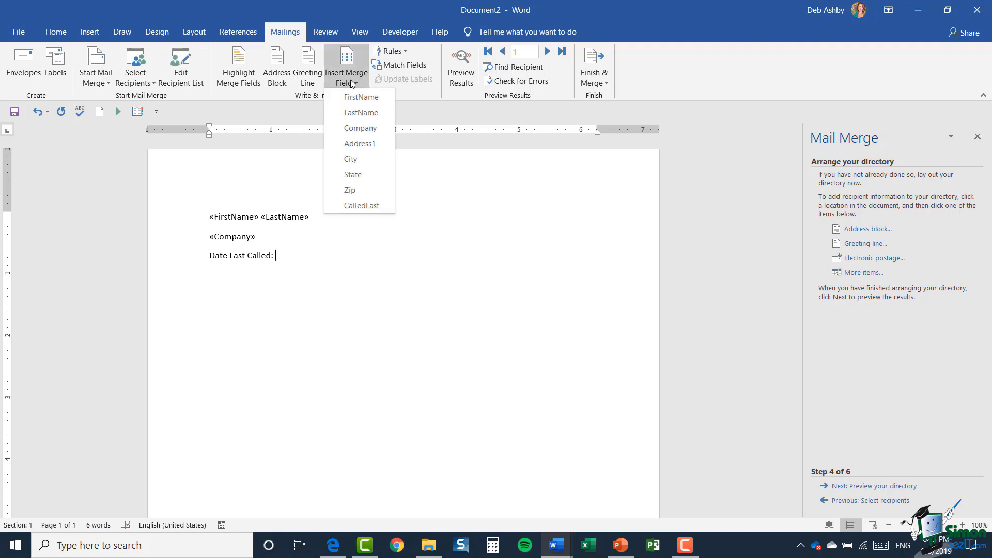
left_click(359, 206)
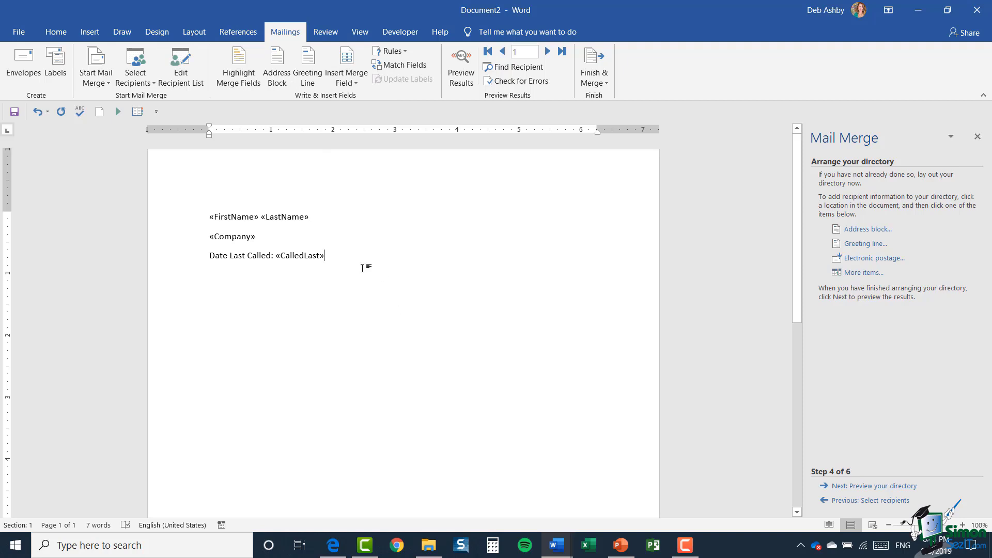
key("Return")
key("Return")
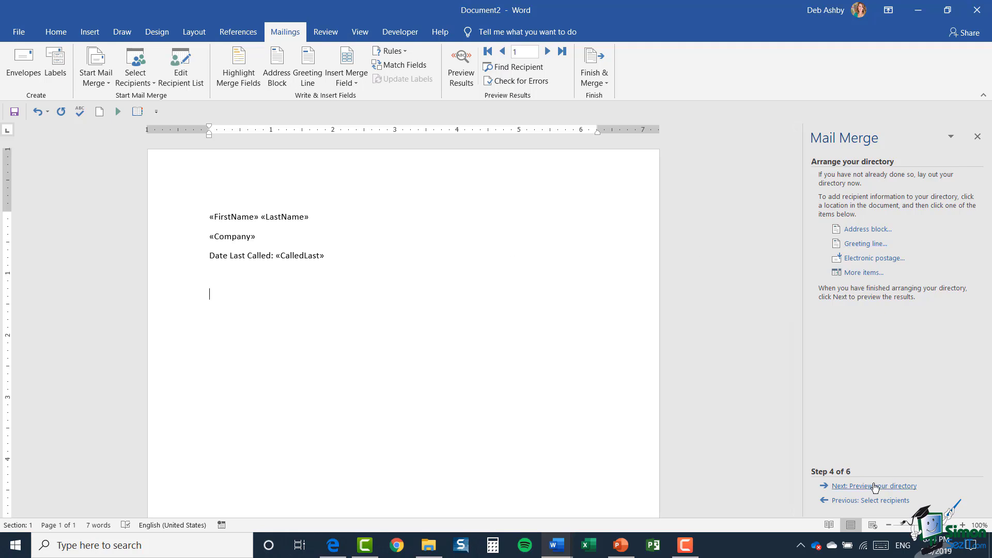
Preview the directory entries for the first three recipients, then advance to the final merge step.
left_click(874, 487)
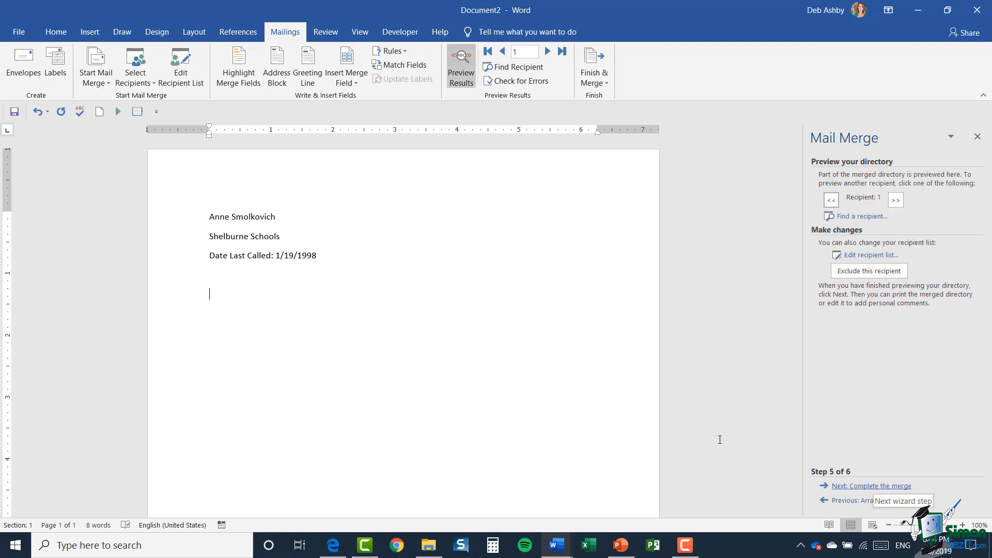
left_click(896, 201)
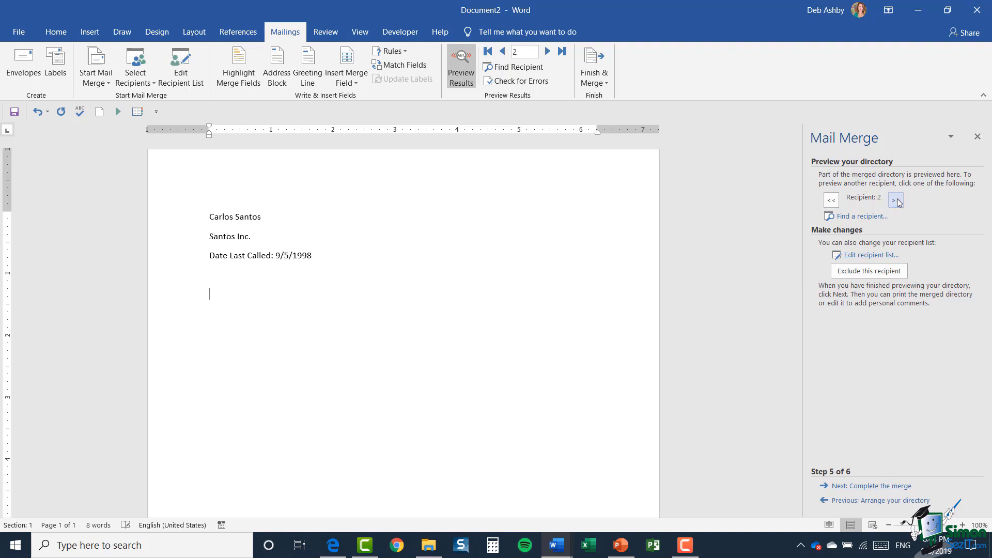
left_click(896, 200)
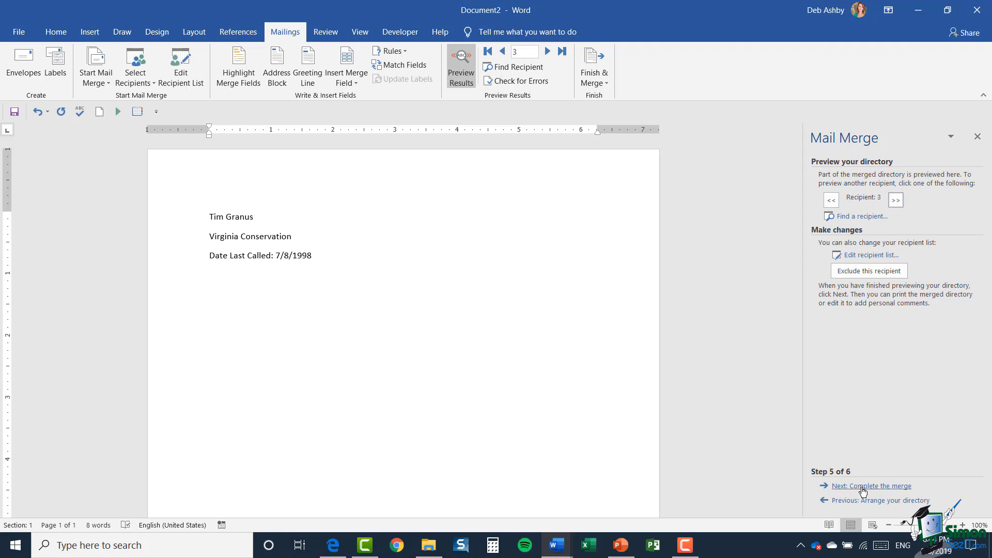
left_click(863, 487)
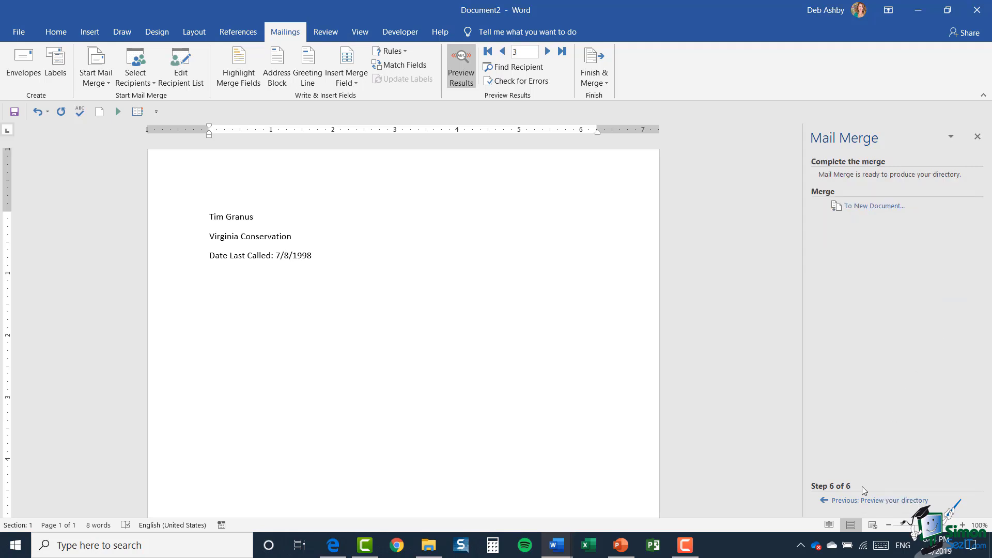
Merge all records into the new Directory2 document and scroll through the merged entries.
left_click(870, 207)
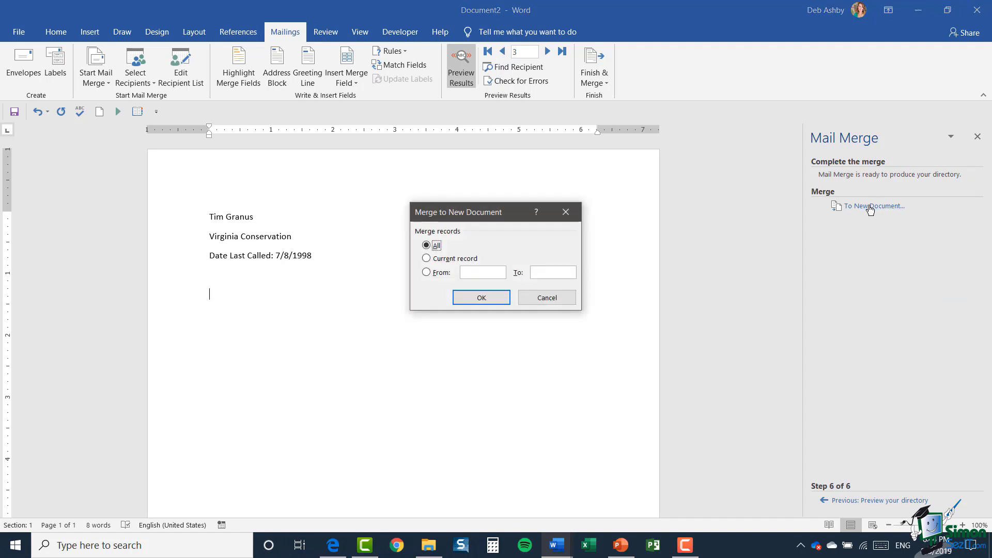
left_click(482, 298)
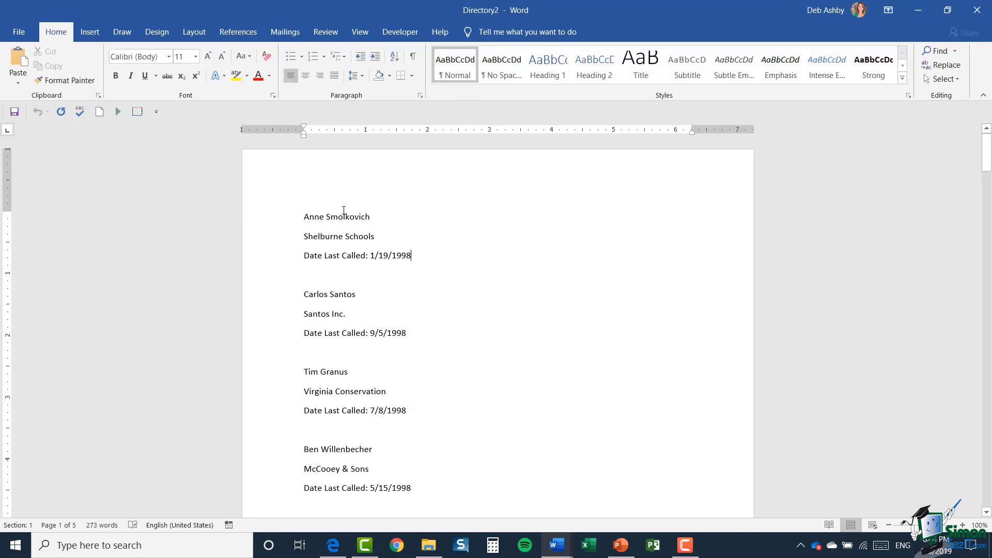
scroll(526, 315, "down", 10)
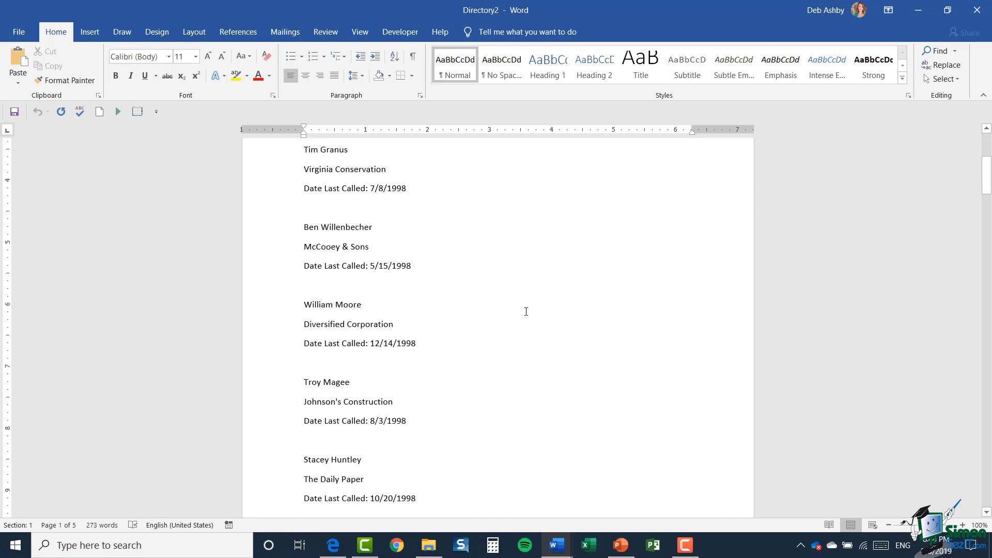
scroll(526, 310, "down", 10)
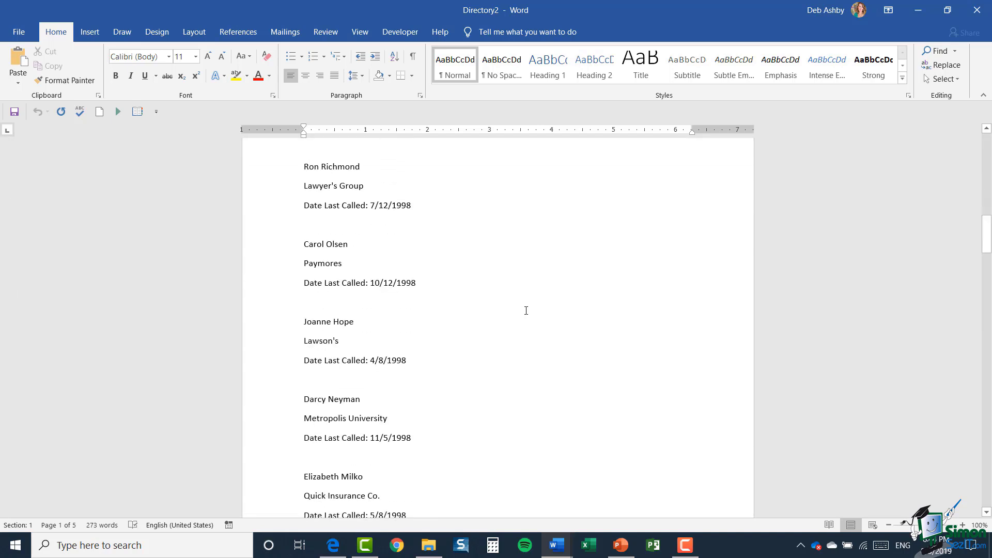
scroll(526, 310, "up", 8)
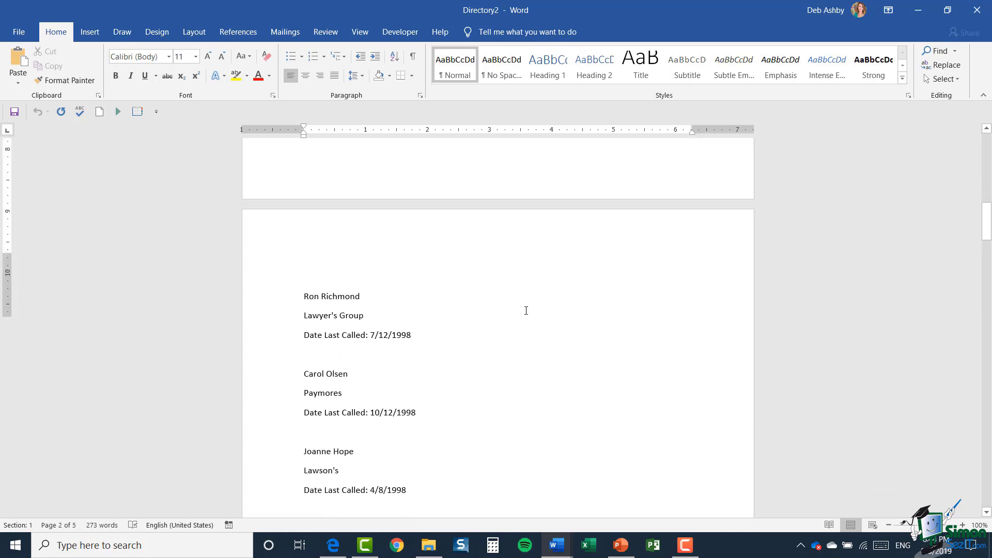
scroll(526, 311, "up", 8)
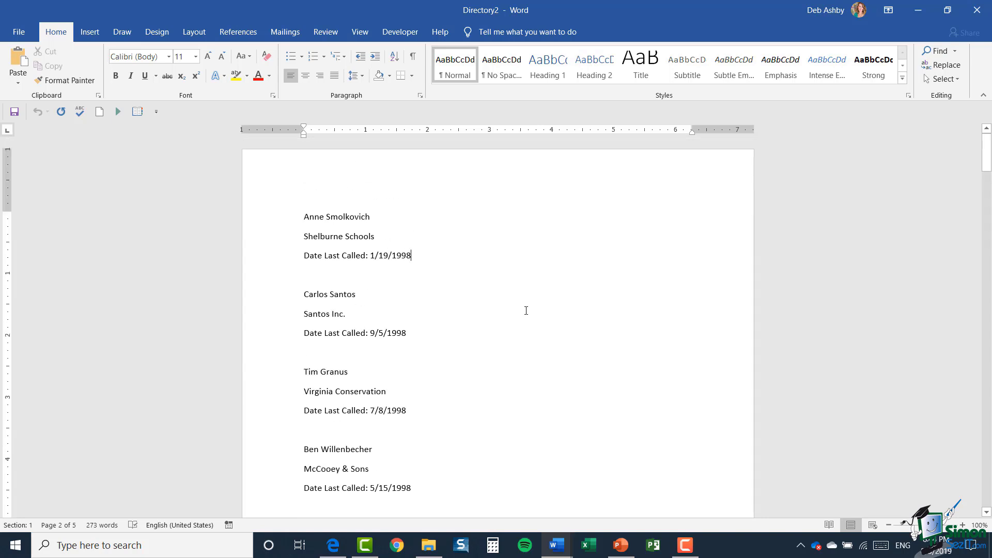